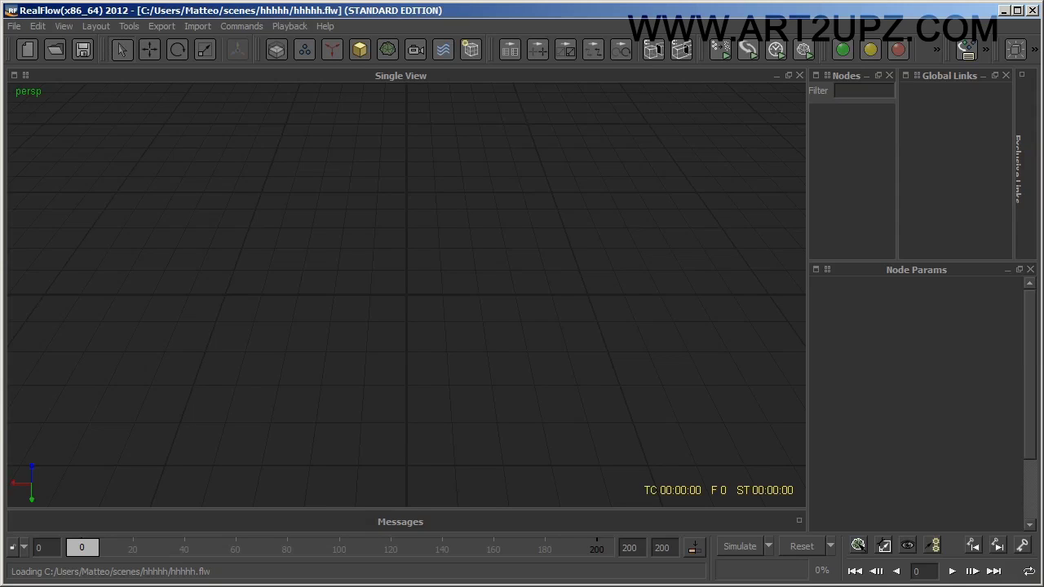
- Set the timeline's last frame to 50 and keep the current frame at 0
double_click(663, 549)
type("50")
key("Return")
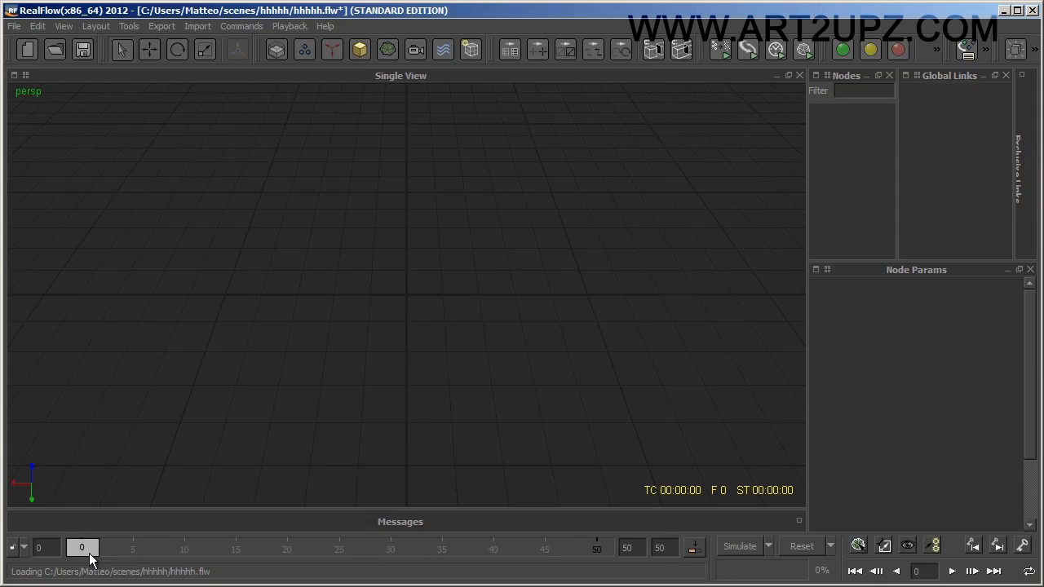
mouse_move(93, 555)
left_mouse_down()
mouse_move(361, 553)
mouse_move(81, 555)
left_mouse_up()
- Create a sphere at the scene origin and add a Fill Object particle emitter
left_click(355, 49)
left_click(382, 108)
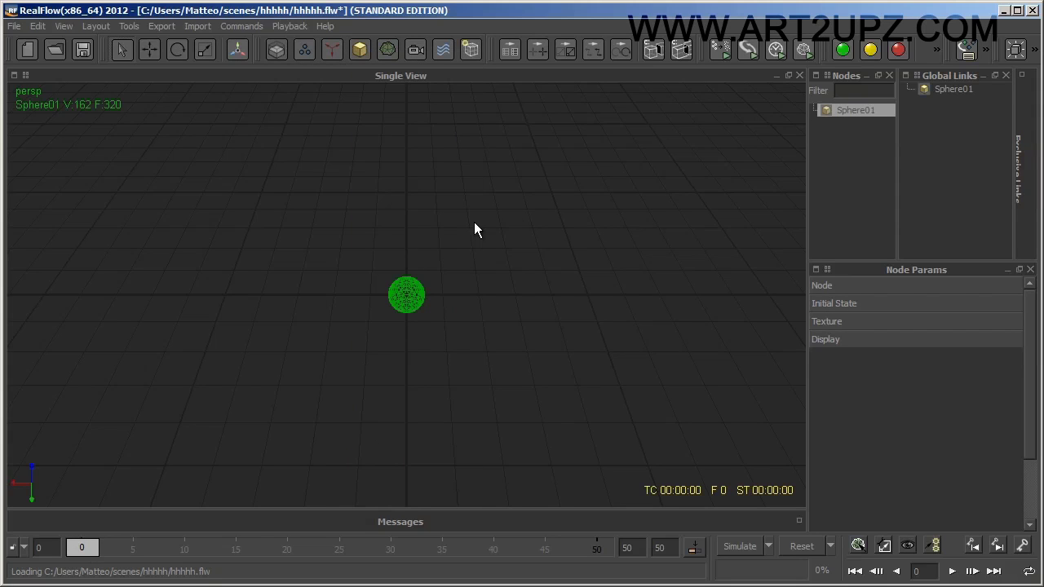
left_click(330, 50)
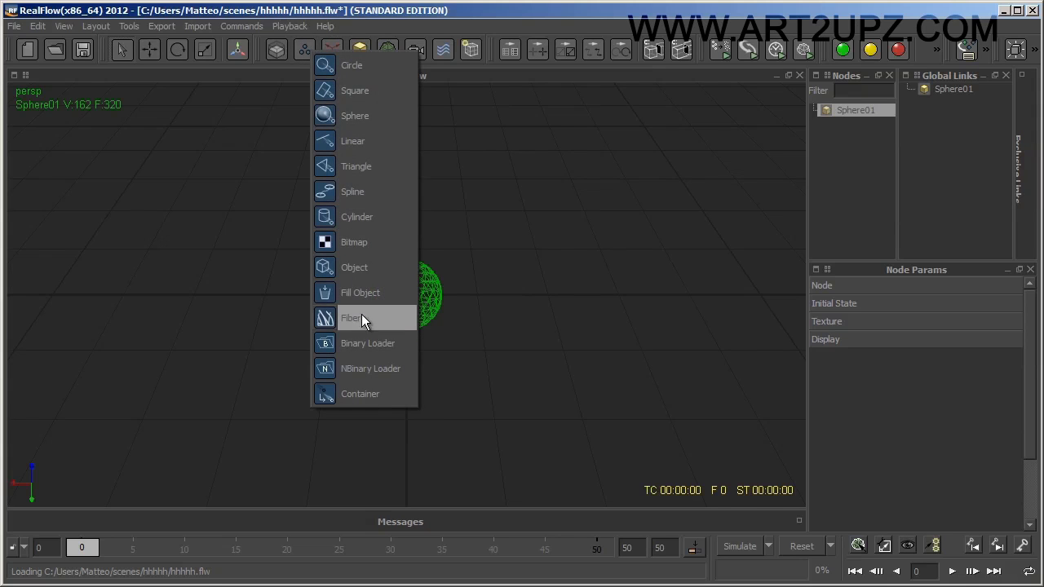
left_click(364, 294)
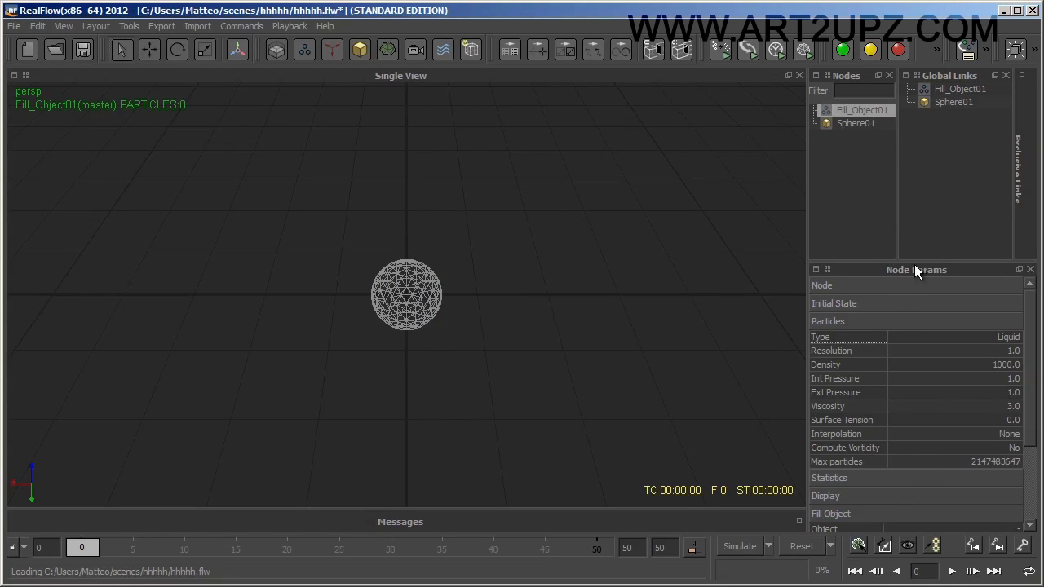
- Assign the sphere as the Fill Object emitter's object and turn on Fill Volume
left_click_drag(926, 261, 926, 202)
left_click(968, 471)
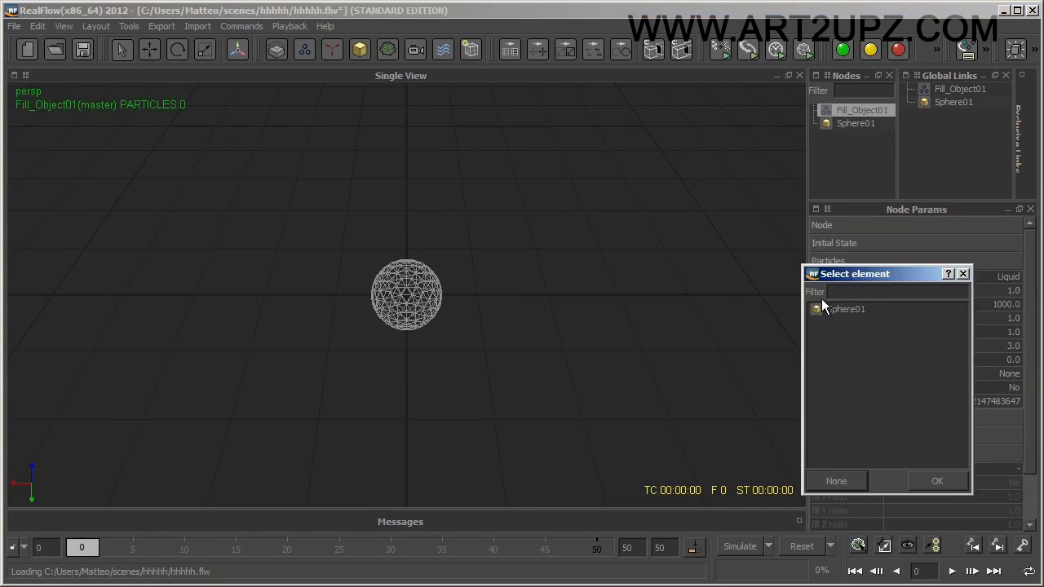
left_click(826, 309)
left_click(937, 481)
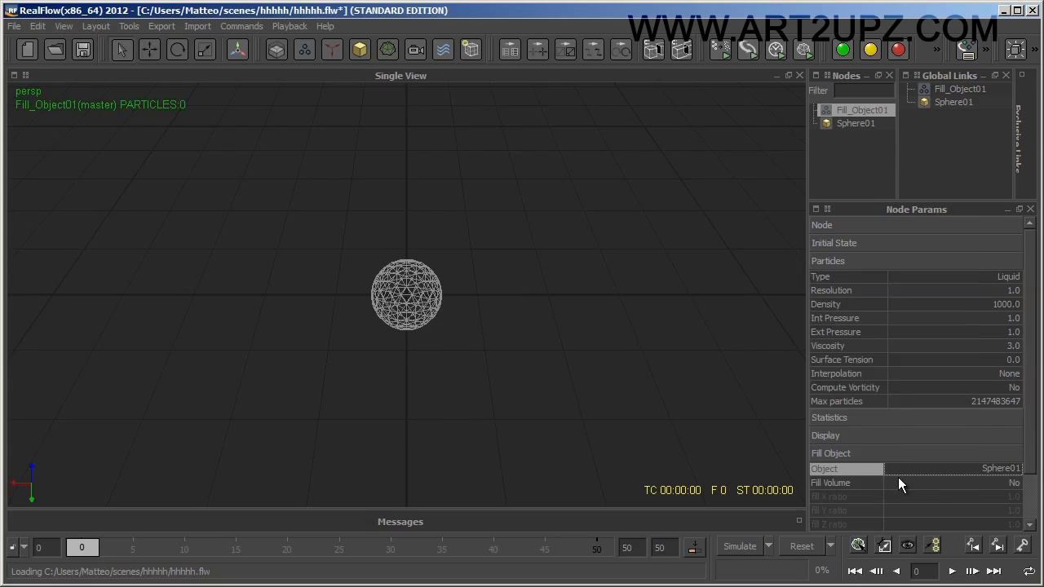
left_click(1013, 484)
scroll(1034, 476, "down", 2)
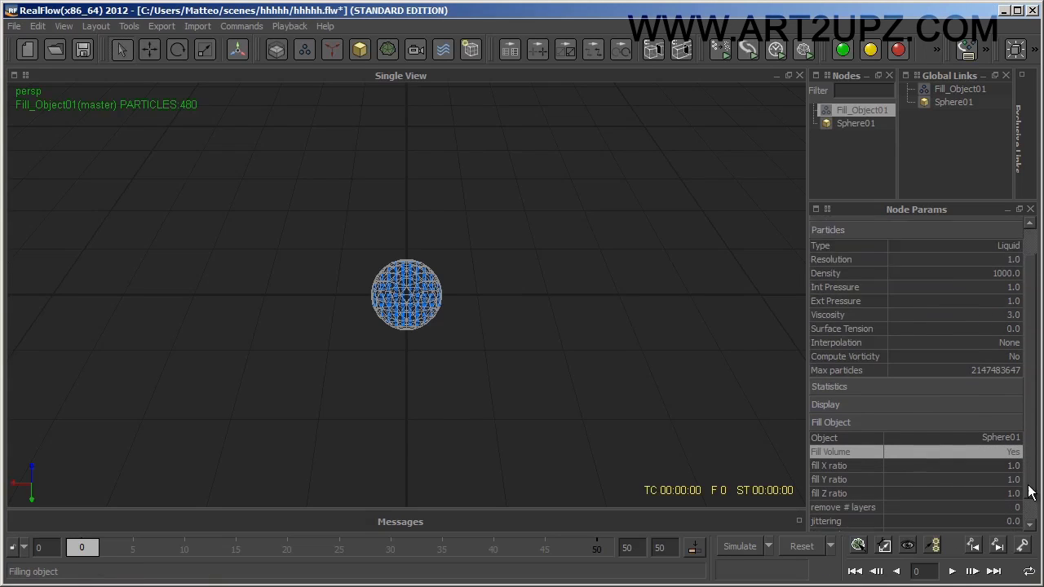
- Set the Fill Object emitter's seed to 100
left_click(1017, 511)
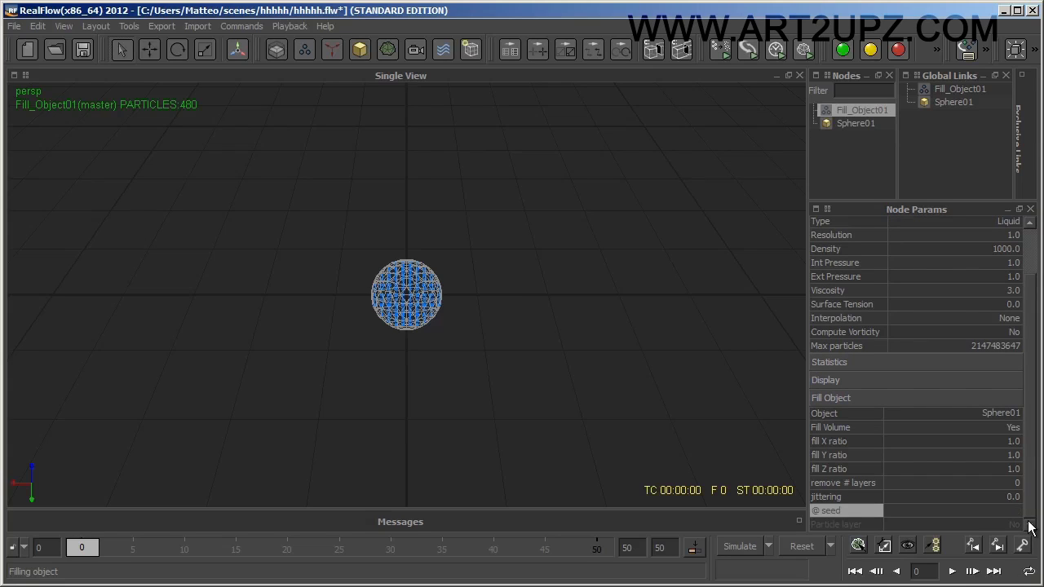
type("0")
key("Return")
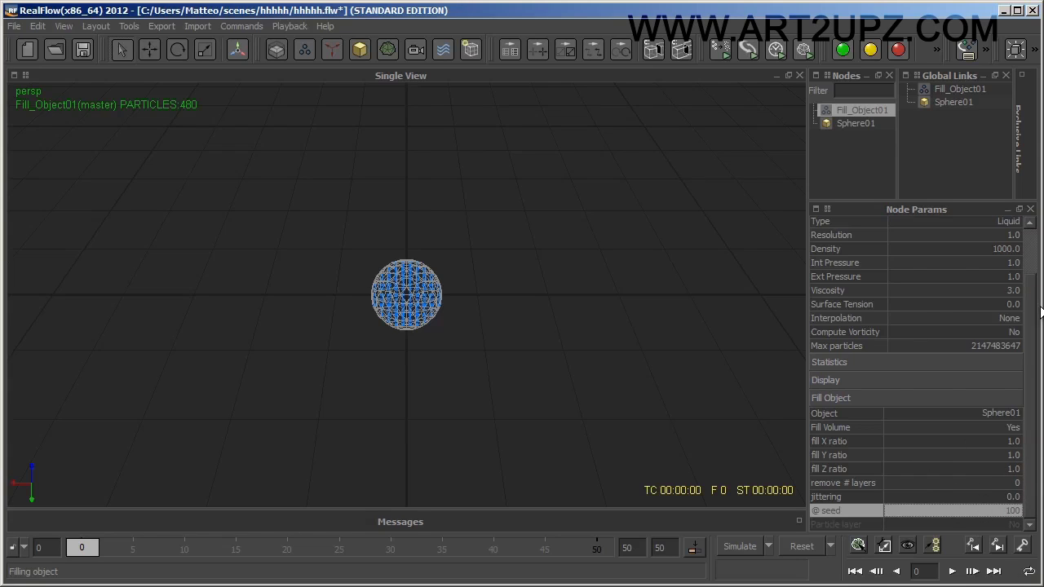
- Set the Fill Object emitter's internal particle pressure to 0.5
left_click_drag(1032, 314, 1033, 237)
left_click(1024, 320)
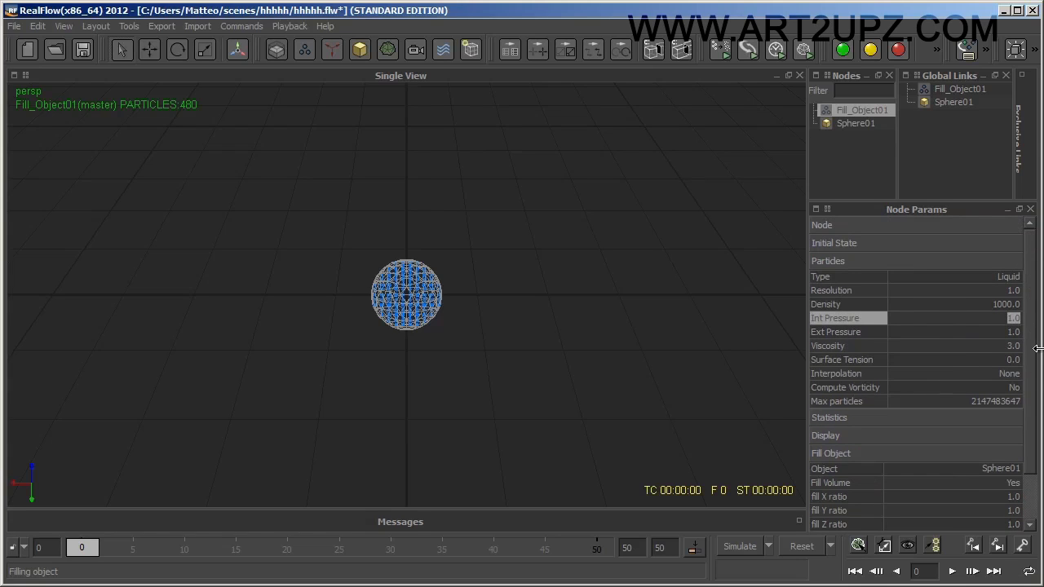
type("0")
type(".0")
key("Return")
left_click(1018, 322)
type("0.5")
key("Return")
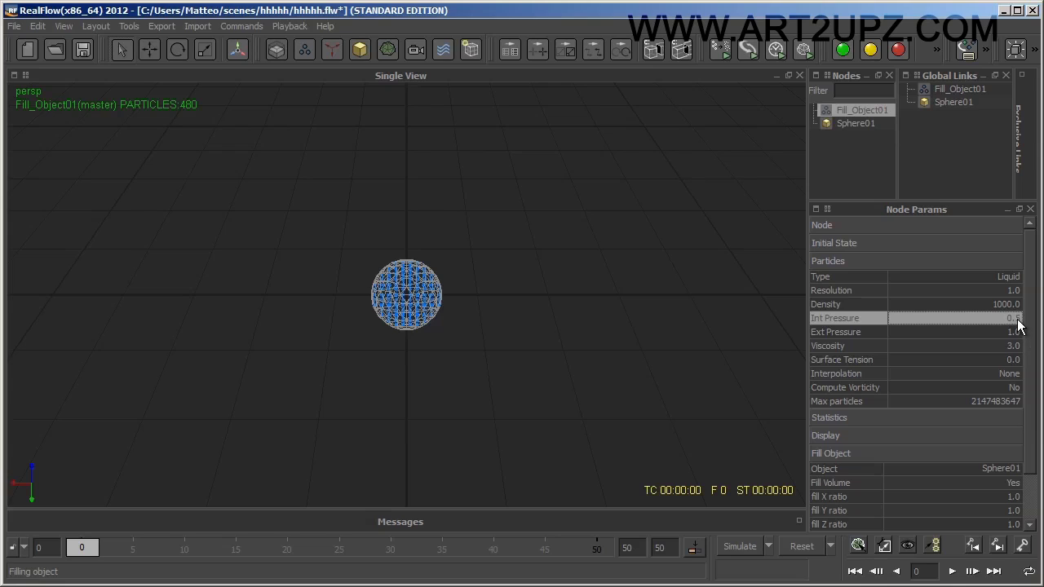
- Set the Fill Object emitter's external particle pressure to 0.2
left_click(1018, 333)
type("0.5")
key("Return")
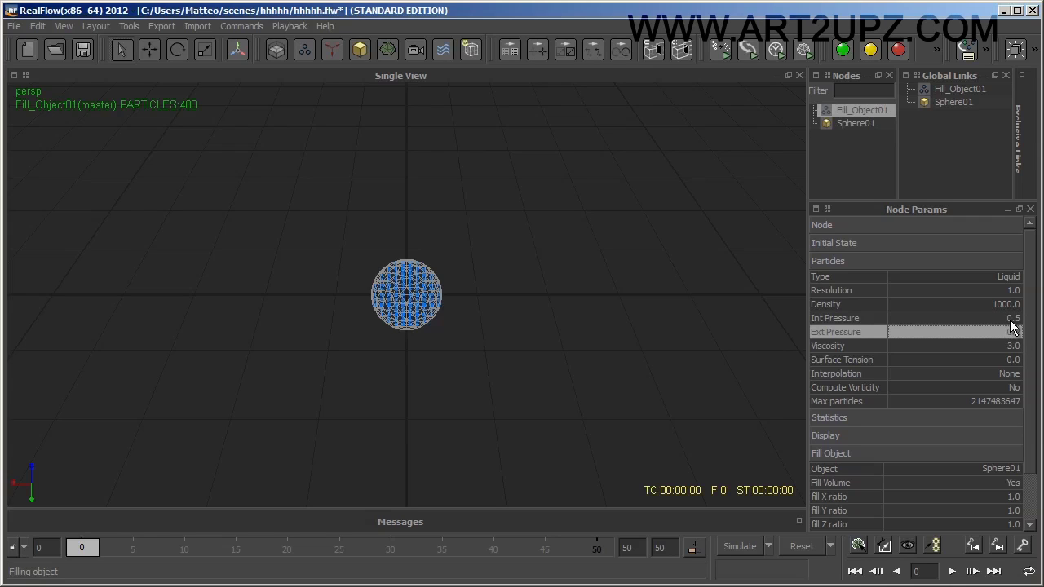
left_click(565, 277)
left_click(400, 299)
left_click(414, 300)
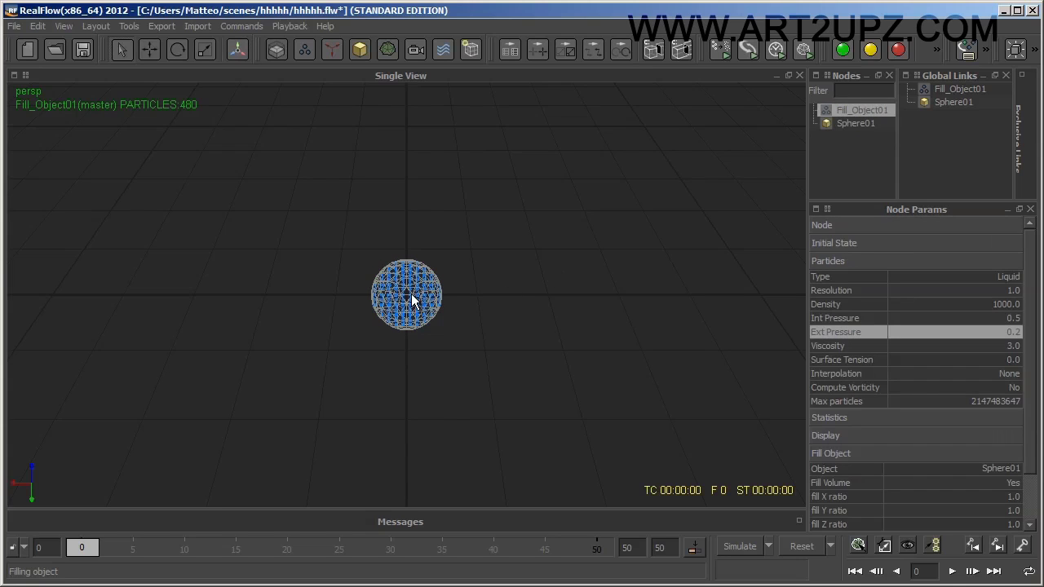
- Set the Fill Object emitter's particle resolution to 10 and deselect the emitter
left_click(1018, 290)
type("10")
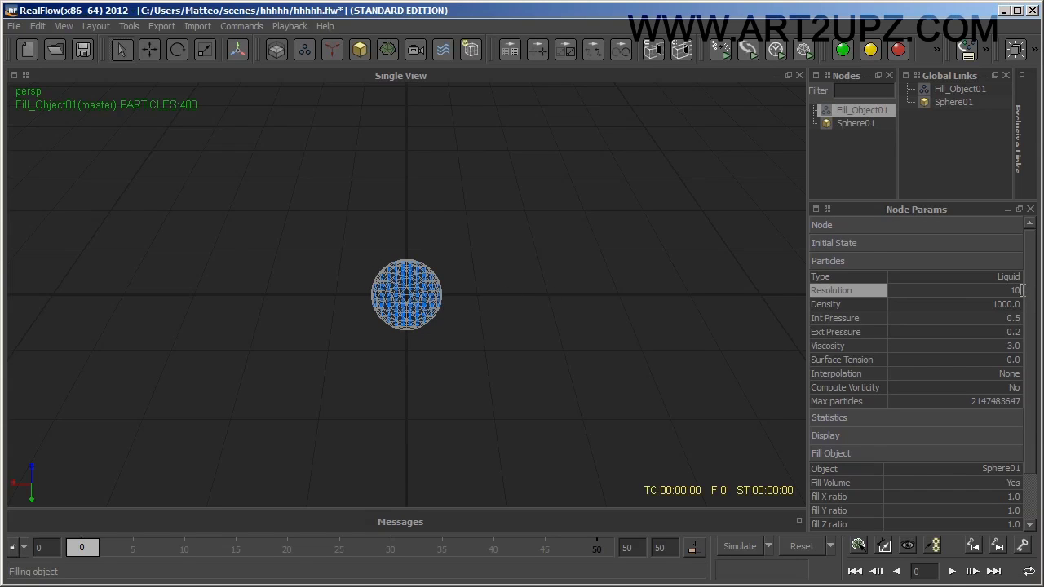
key("Return")
left_click(1019, 290)
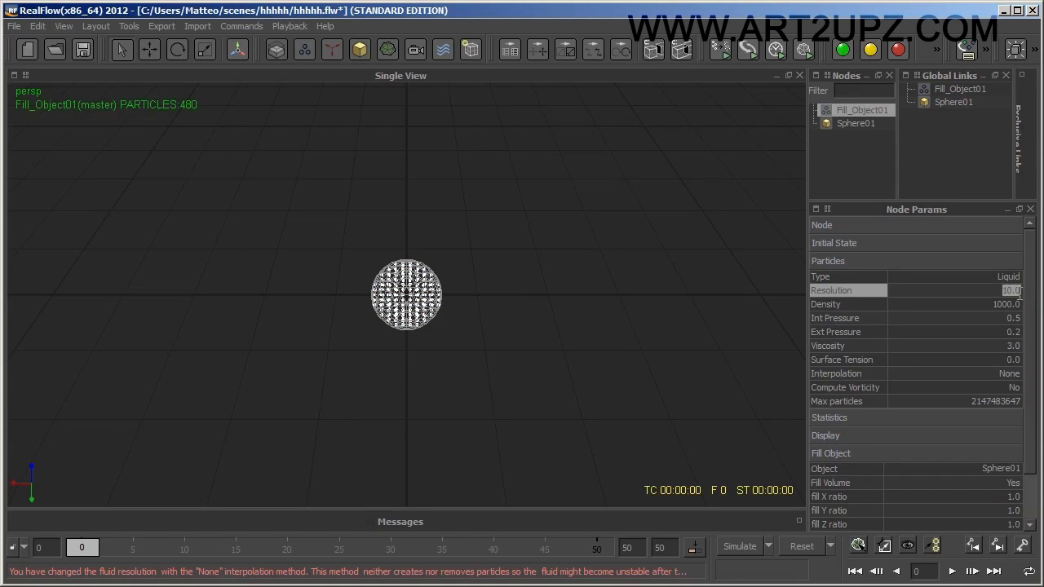
left_click(485, 321)
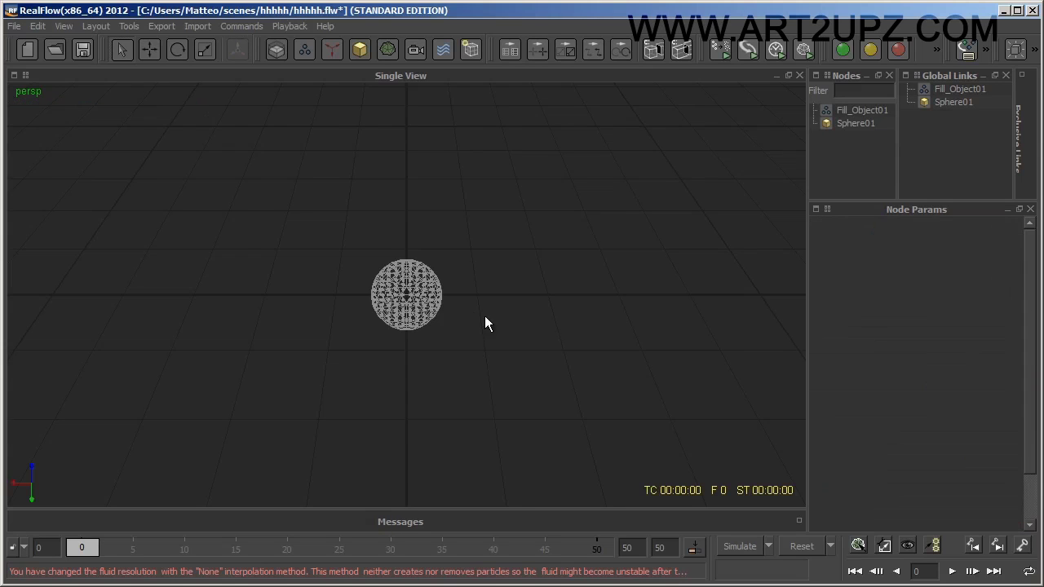
- Add a k Volume daemon around the sphere and turn off its icon display
left_click(386, 308)
left_click_drag(381, 326, 487, 283, "alt")
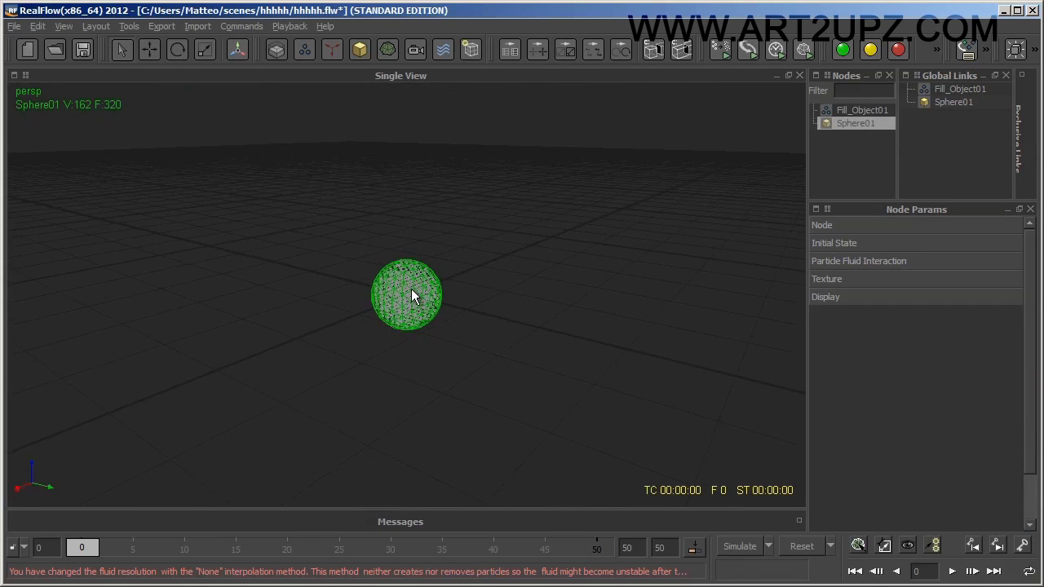
right_click_drag(411, 289, 491, 245, "alt")
left_click(334, 51)
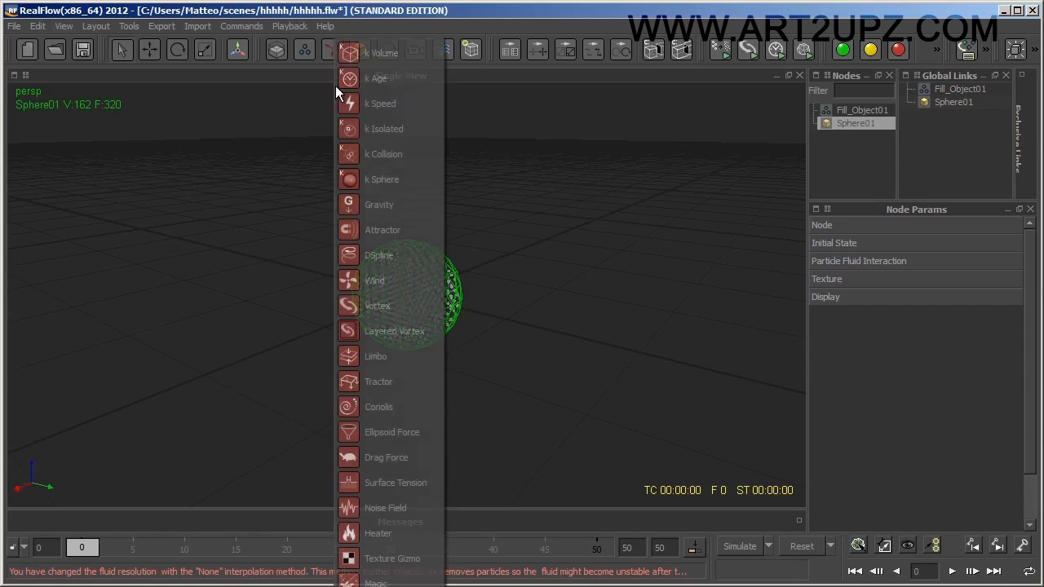
left_click(371, 54)
scroll(400, 291, "up", 2)
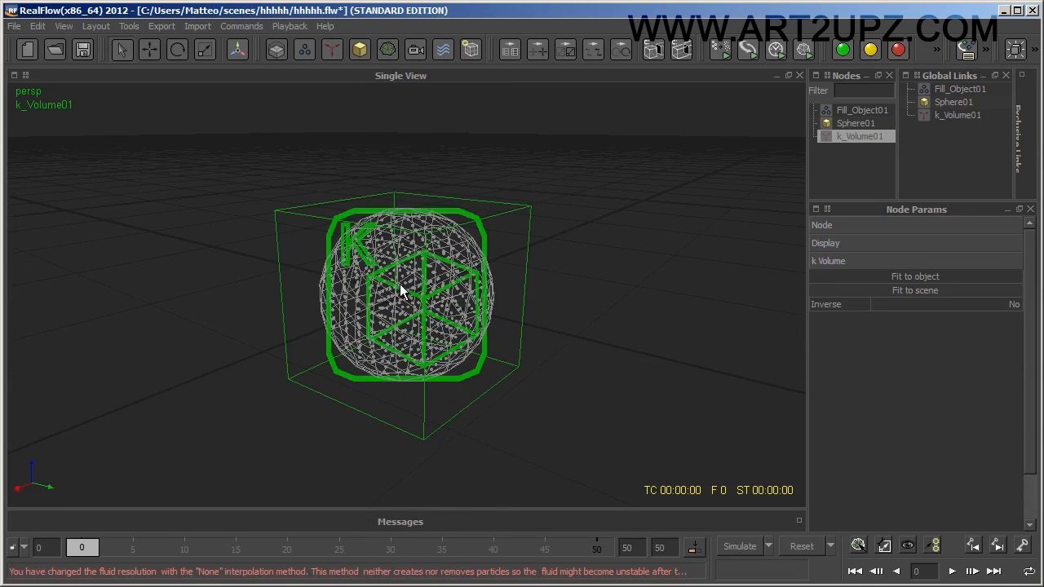
left_click(929, 244)
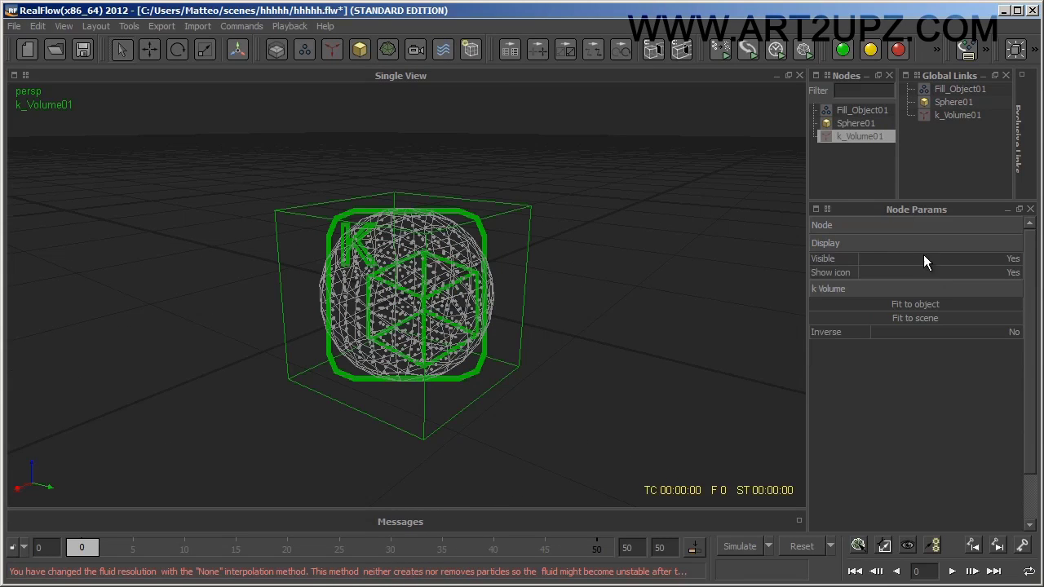
left_click(961, 272)
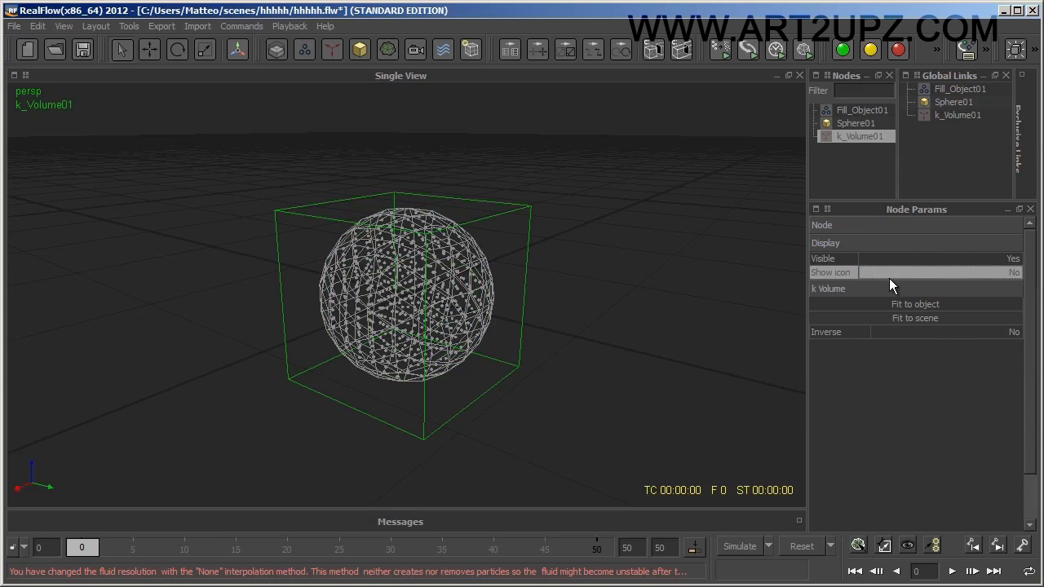
- Parent the k Volume daemon to the sphere
left_click(899, 226)
left_click(887, 324)
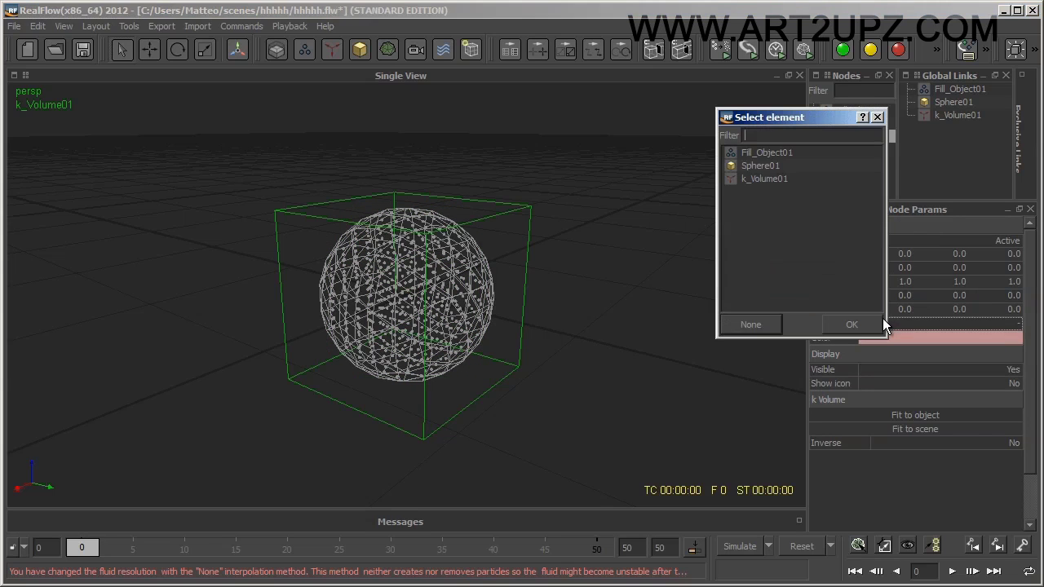
left_click(760, 163)
left_click(852, 324)
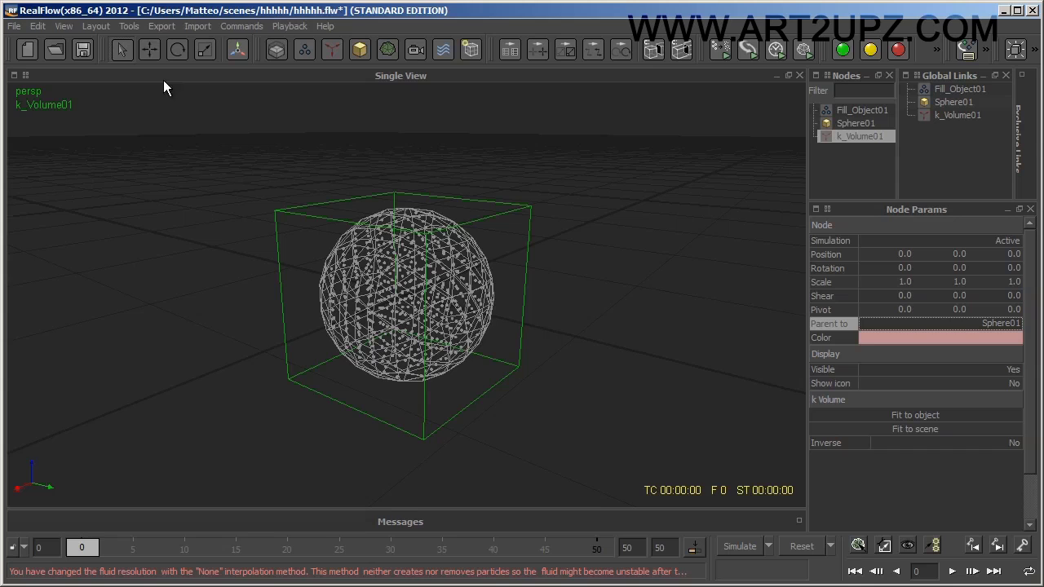
- Add a Gravity daemon and move it clear of the sphere to about -4.45 on the Y axis
left_click(335, 50)
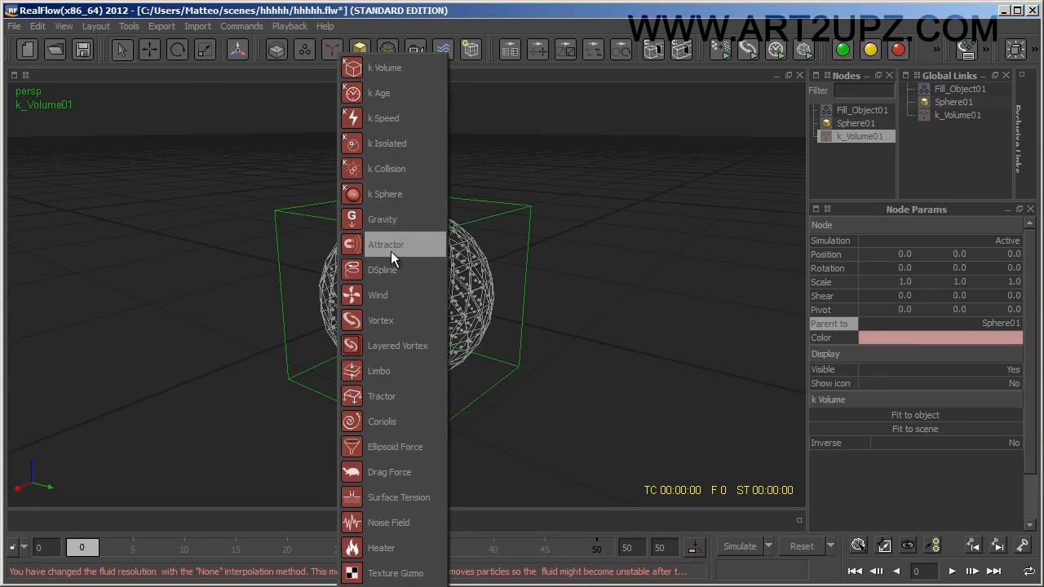
left_click(389, 214)
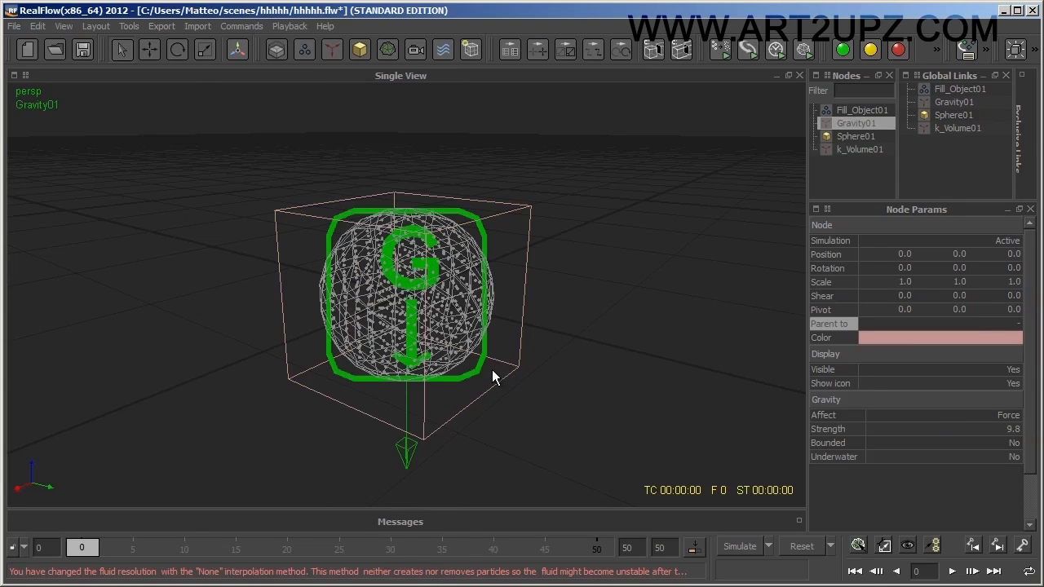
left_click_drag(466, 306, 150, 248)
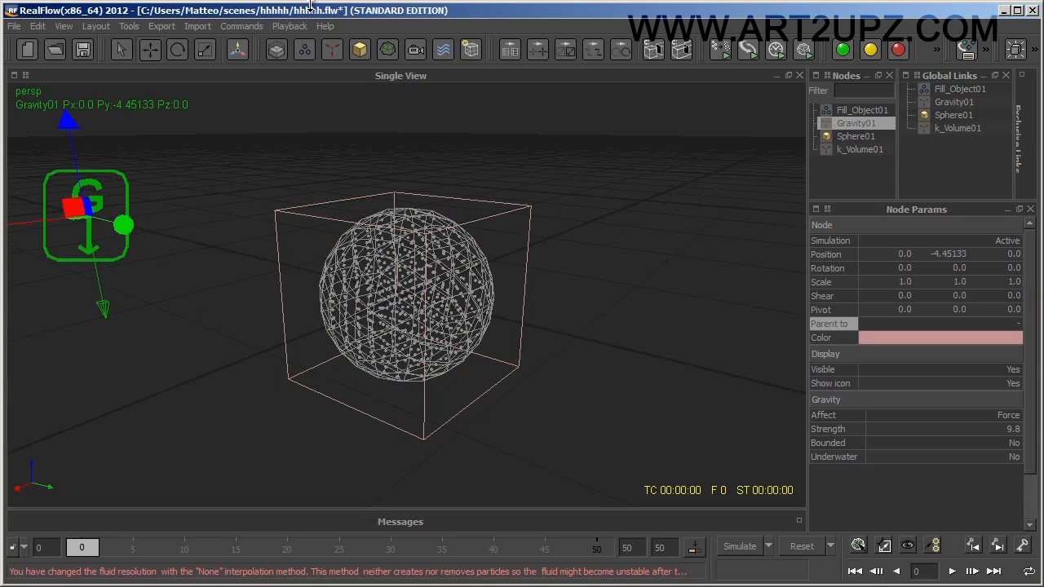
- Add a Drag Force daemon and move it along the Y axis out of the sphere, toward the gravity daemon
left_click(340, 50)
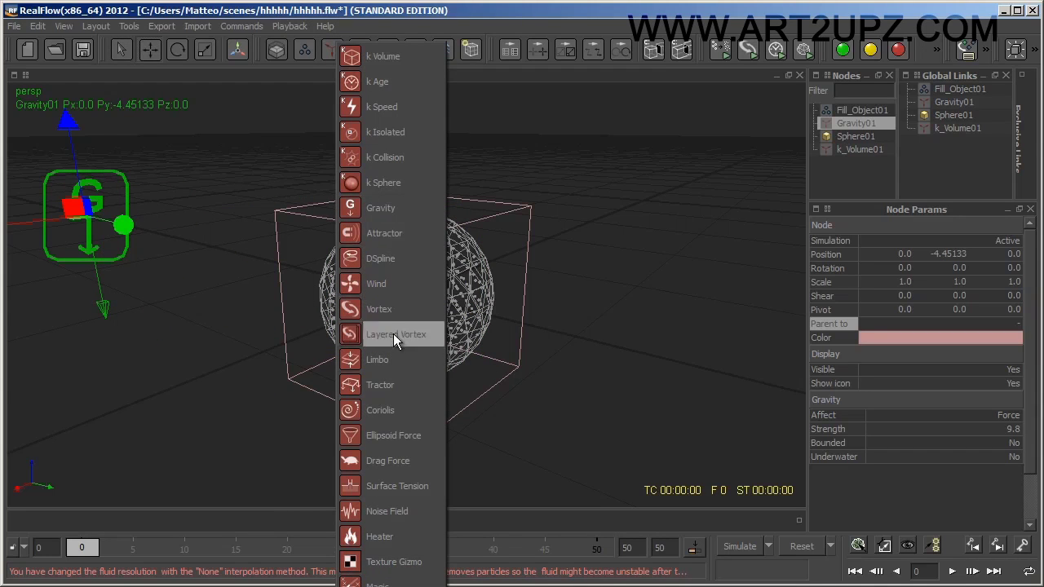
left_click(396, 460)
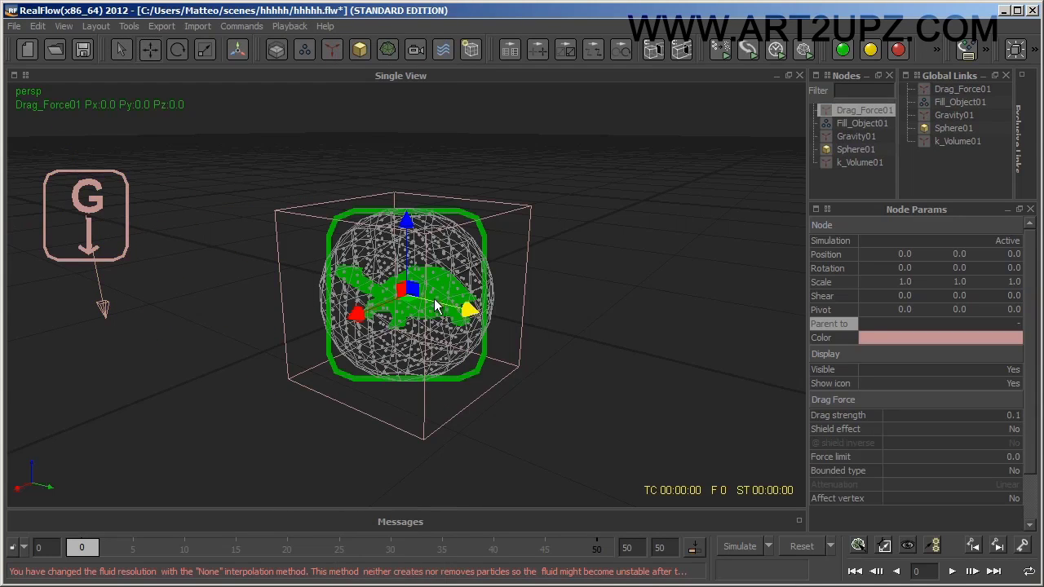
left_click_drag(457, 313, 245, 235)
left_click_drag(440, 144, 414, 246, "alt")
- Key the sphere's position at frame 0 and advance the timeline to frame 25
left_click(415, 245)
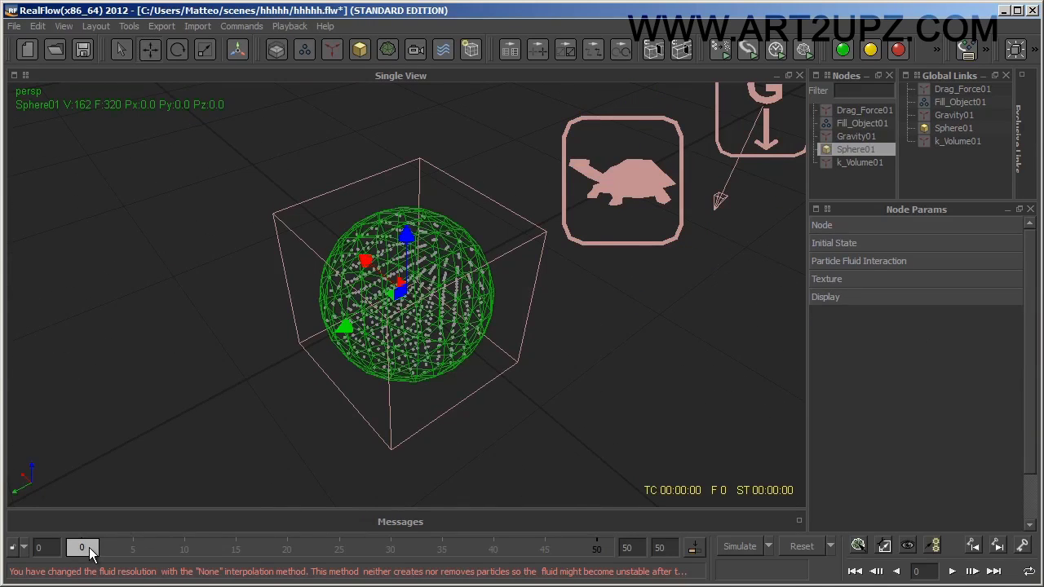
left_click_drag(81, 548, 340, 553)
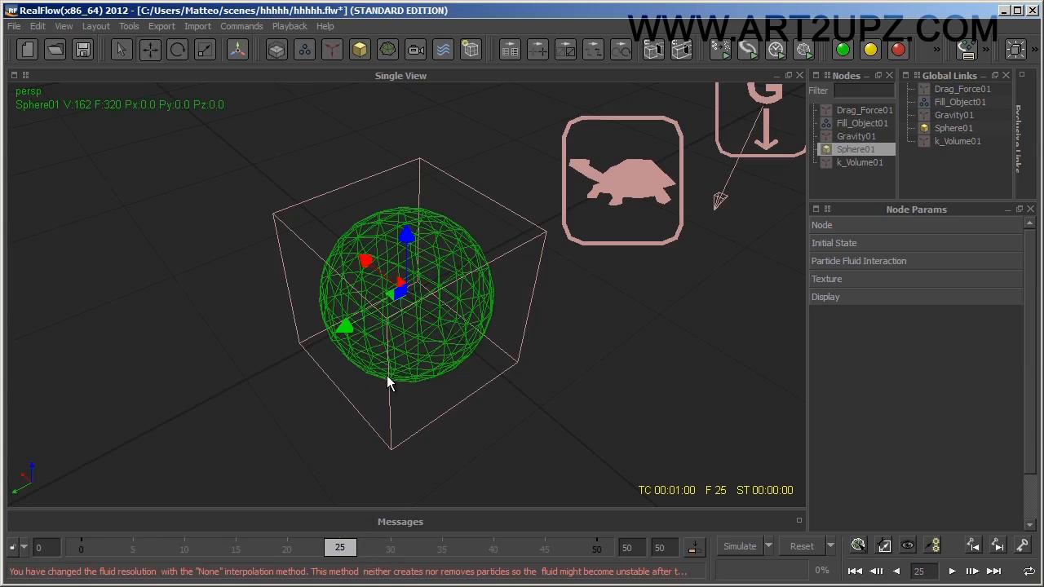
scroll(294, 372, "down", 3)
left_click_drag(294, 371, 506, 456, "alt")
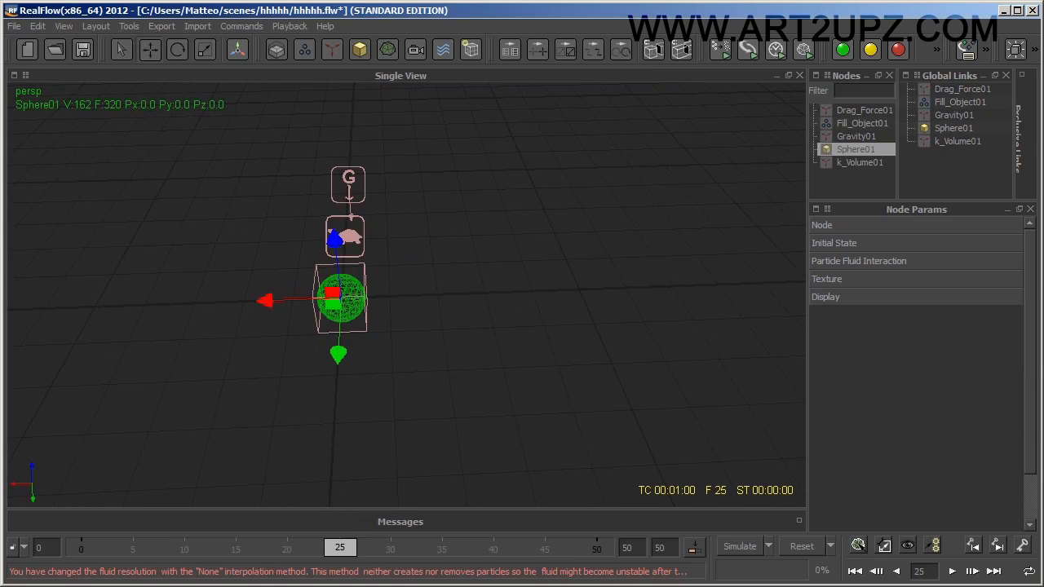
left_click_drag(343, 548, 41, 550)
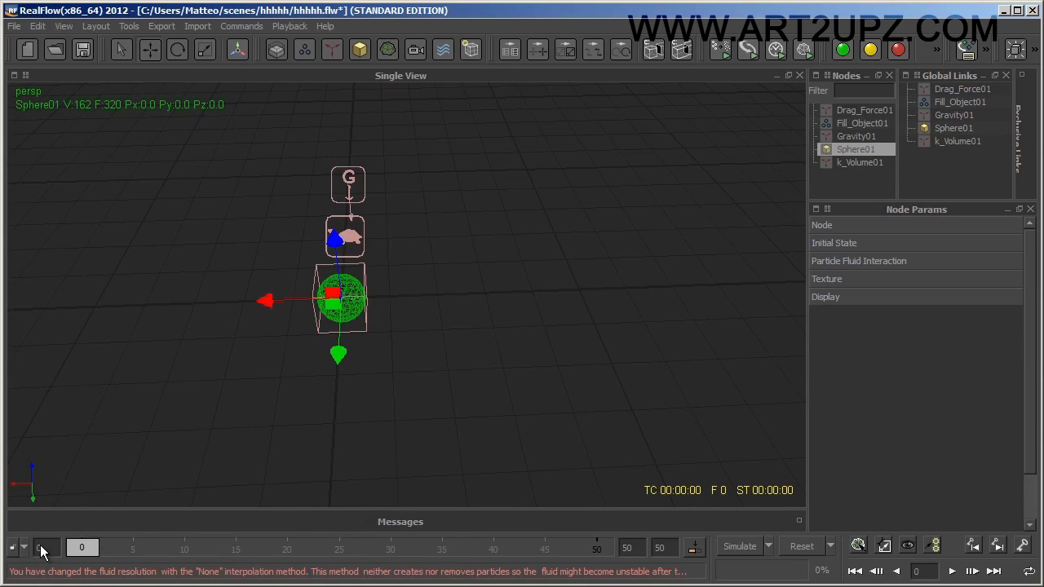
left_click(867, 226)
left_click(851, 243)
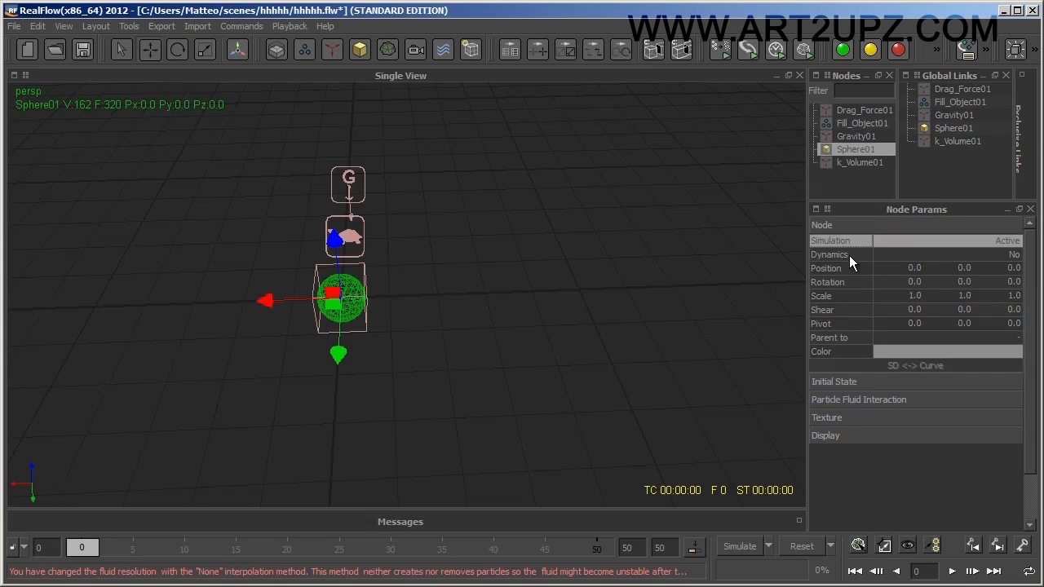
left_click(849, 272)
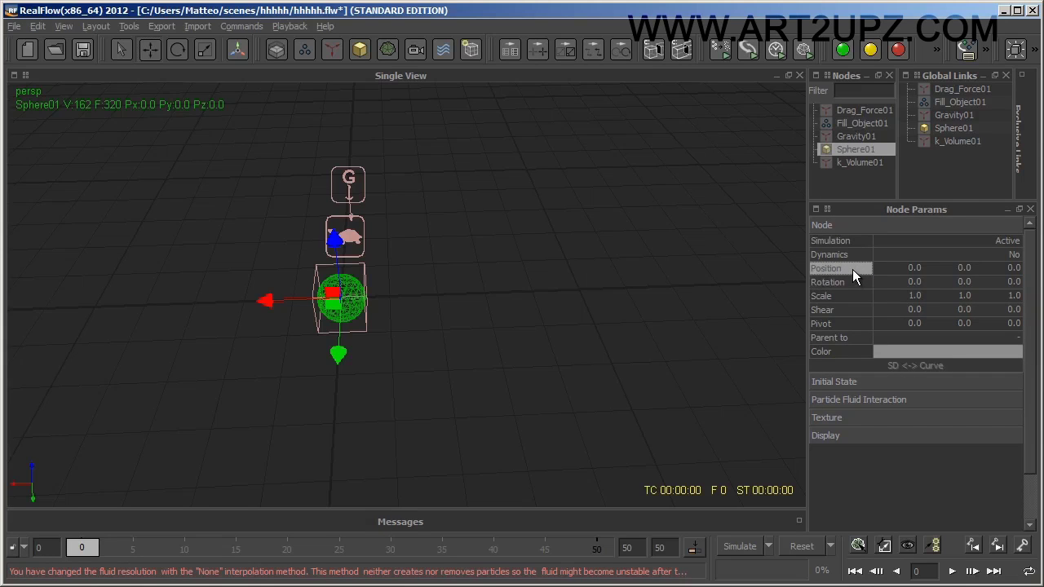
left_click_drag(84, 552, 344, 553)
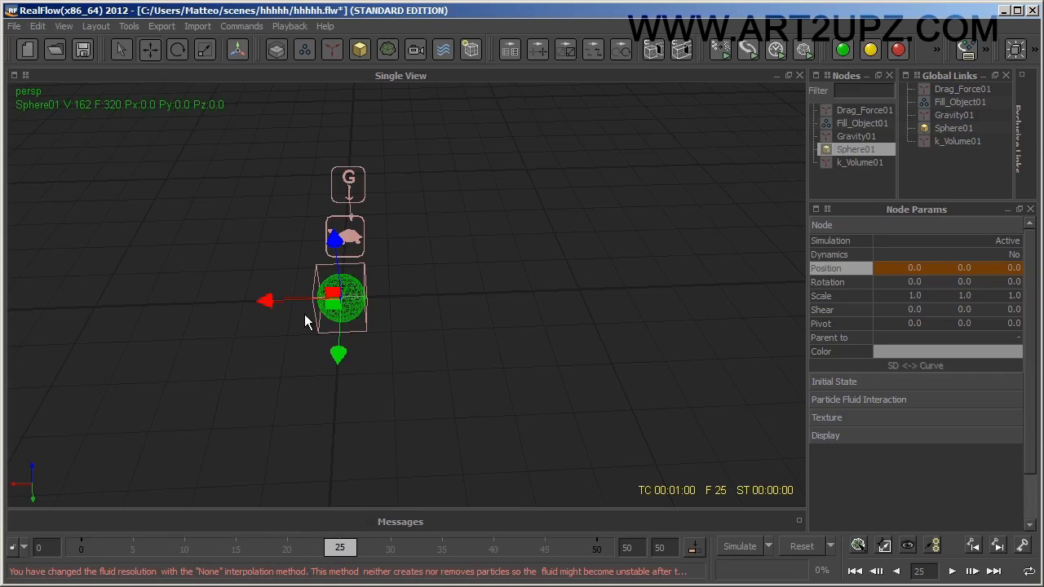
- Animate the sphere to about -5.25 on X at frame 25 and about 2.49 on Y at frame 50, and scrub the motion
left_click_drag(300, 305, 542, 298)
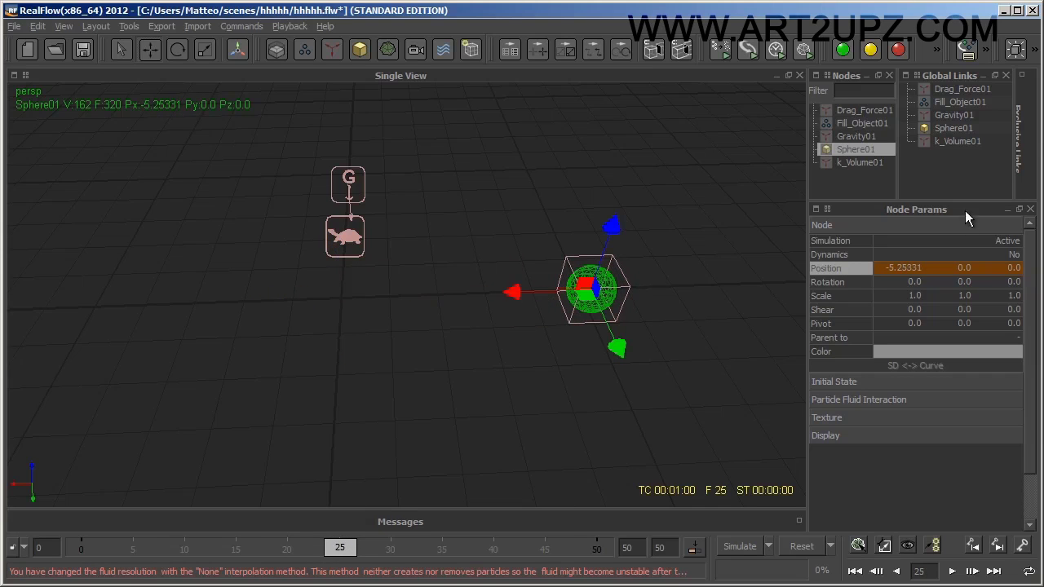
left_click_drag(351, 553, 600, 553)
left_click_drag(616, 349, 613, 522)
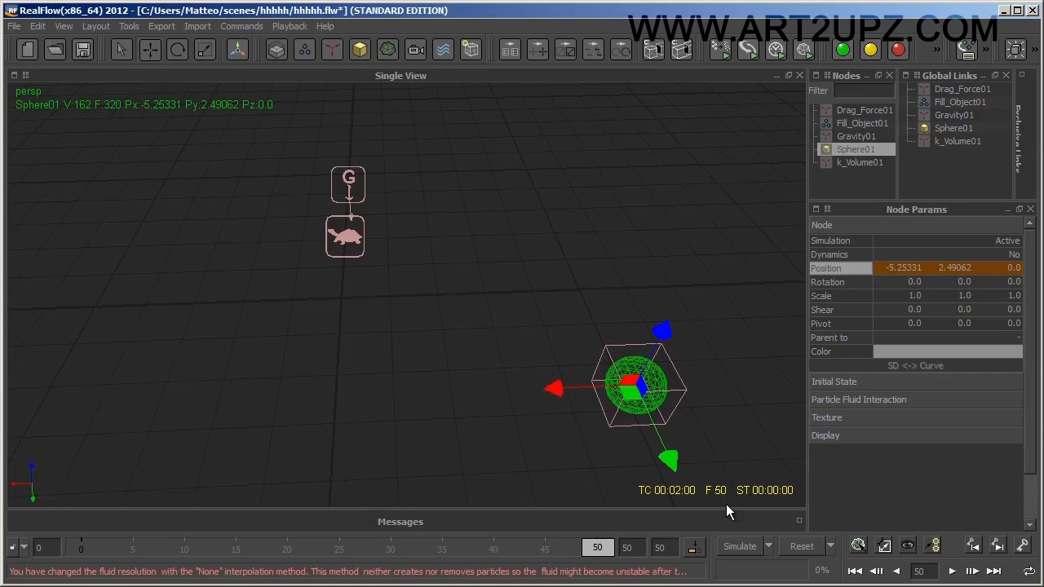
left_click_drag(598, 547, 10, 551)
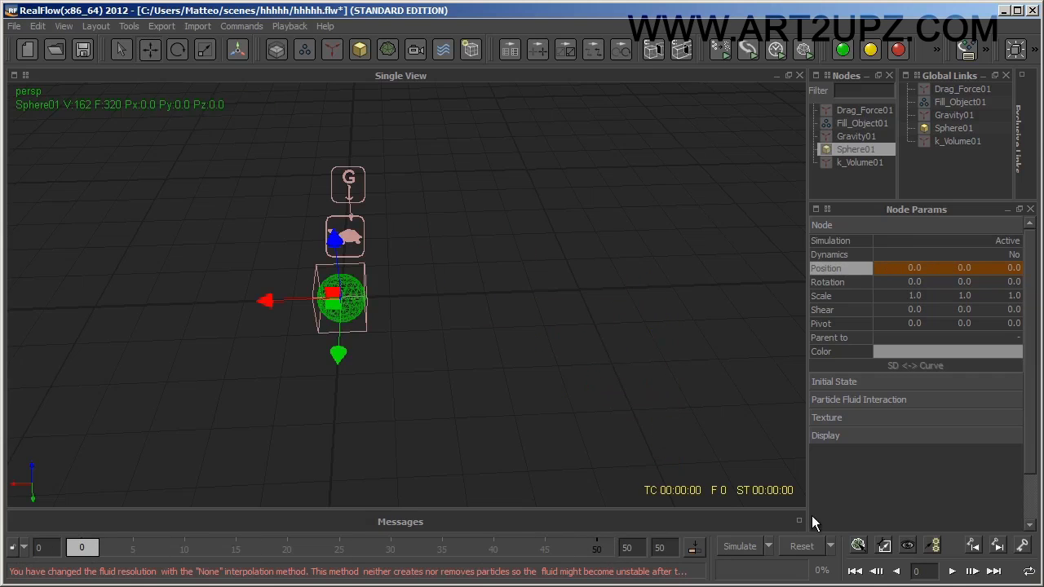
left_click_drag(82, 551, 232, 553)
- Try simulating the 50 frames, return to frame 0 and view the sphere up close
left_click(740, 546)
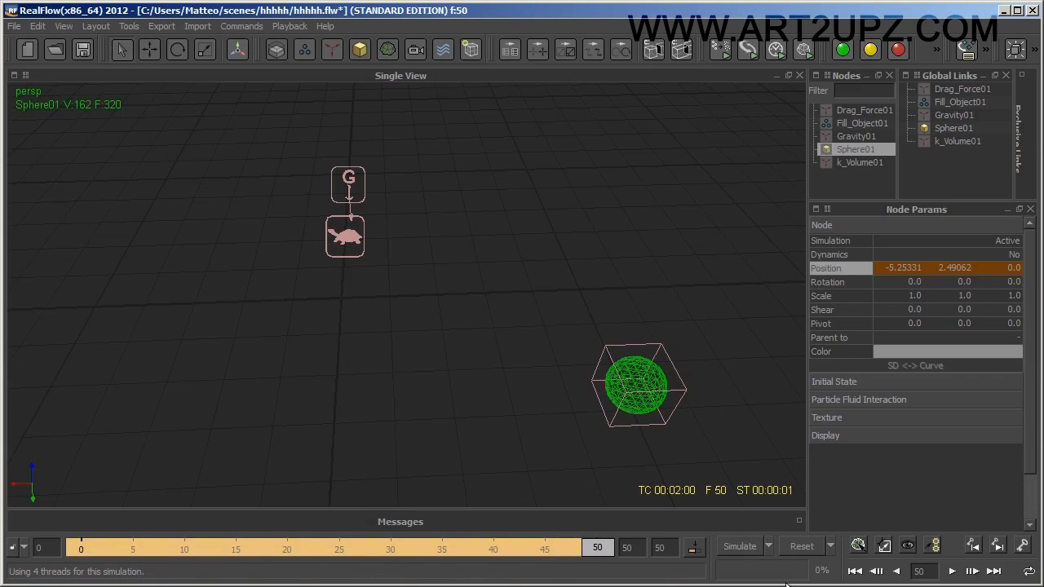
left_click(855, 571)
middle_click_drag(348, 378, 489, 335)
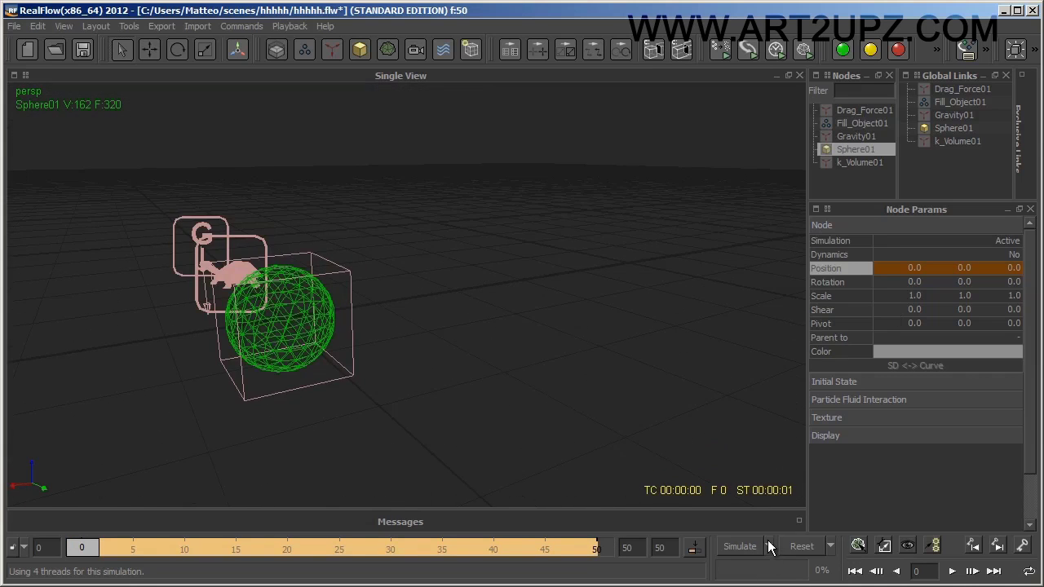
left_click(452, 286)
left_click(310, 301)
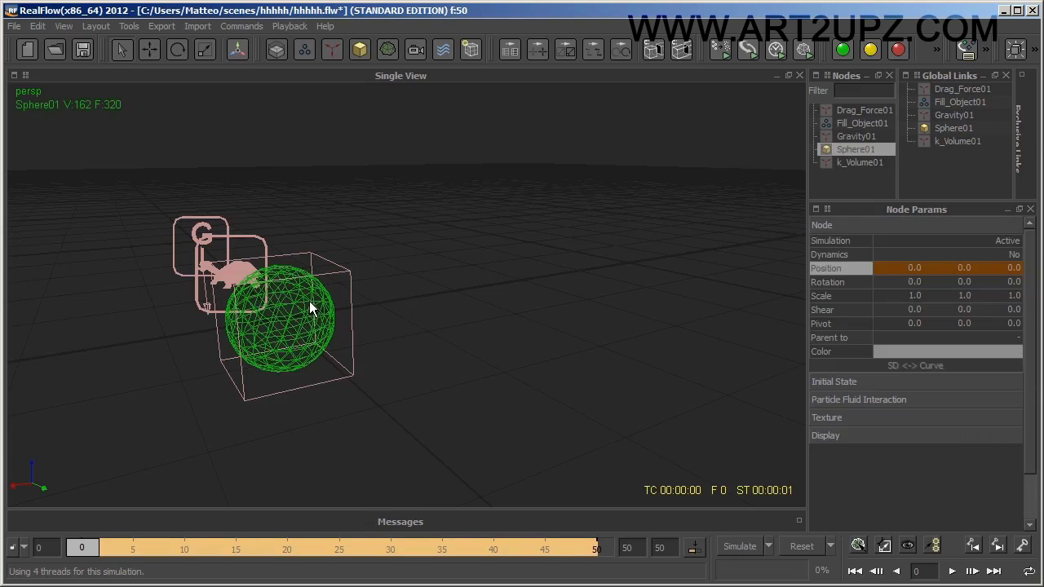
- Review the Fill Object emitter's parameters, reset the scene so the sphere refills with particles, and simulate the 50 frames
left_click(861, 125)
left_click(859, 132)
left_click(861, 125)
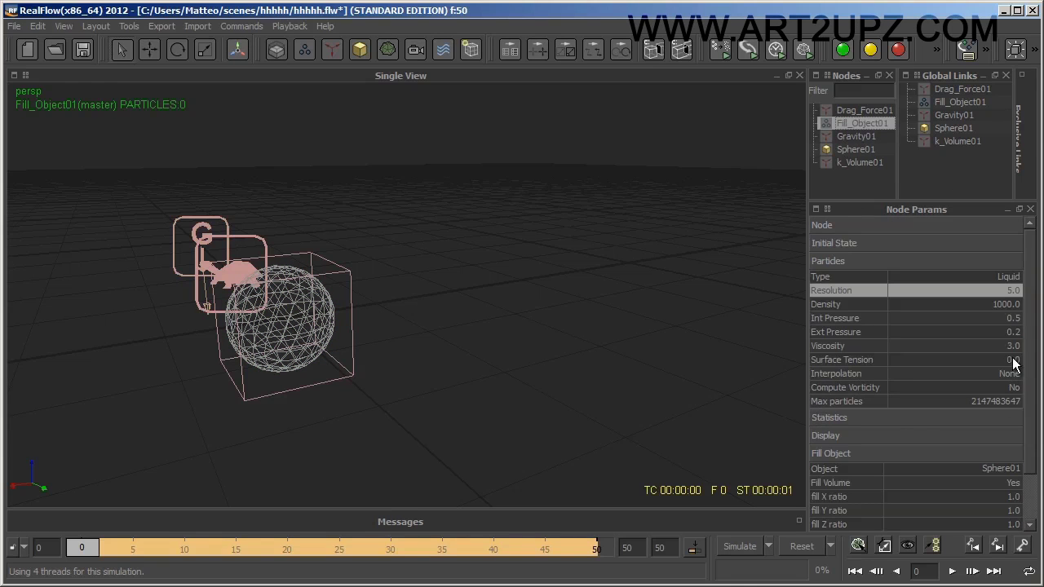
scroll(1016, 363, "down", 2)
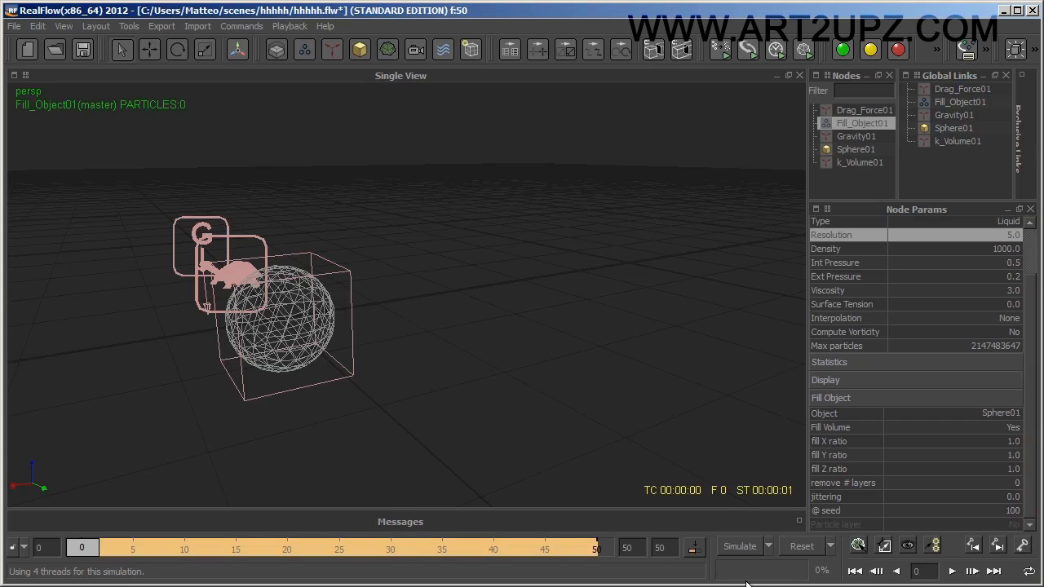
left_click(802, 547)
left_click(375, 399)
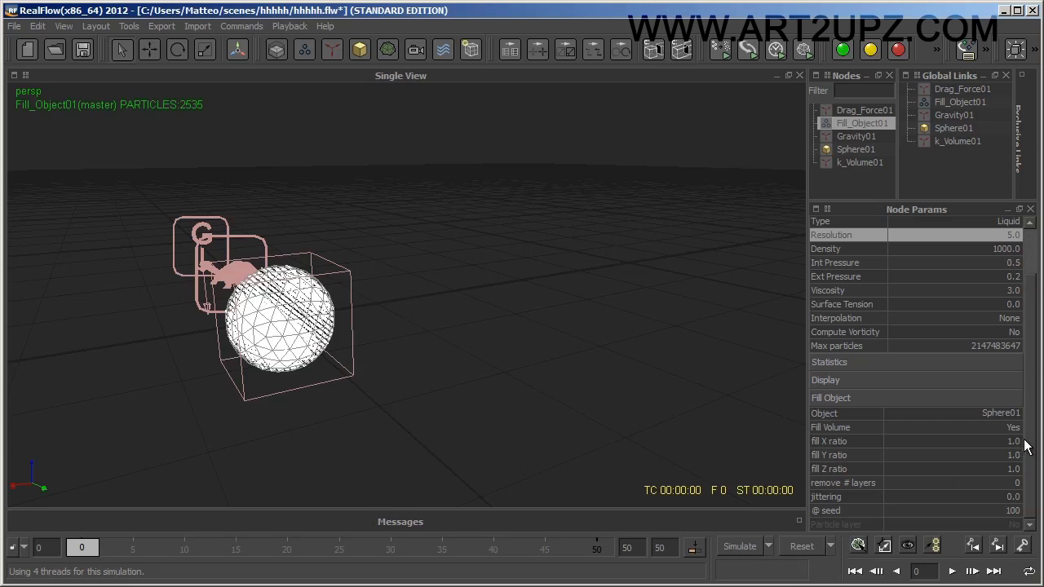
left_click(743, 547)
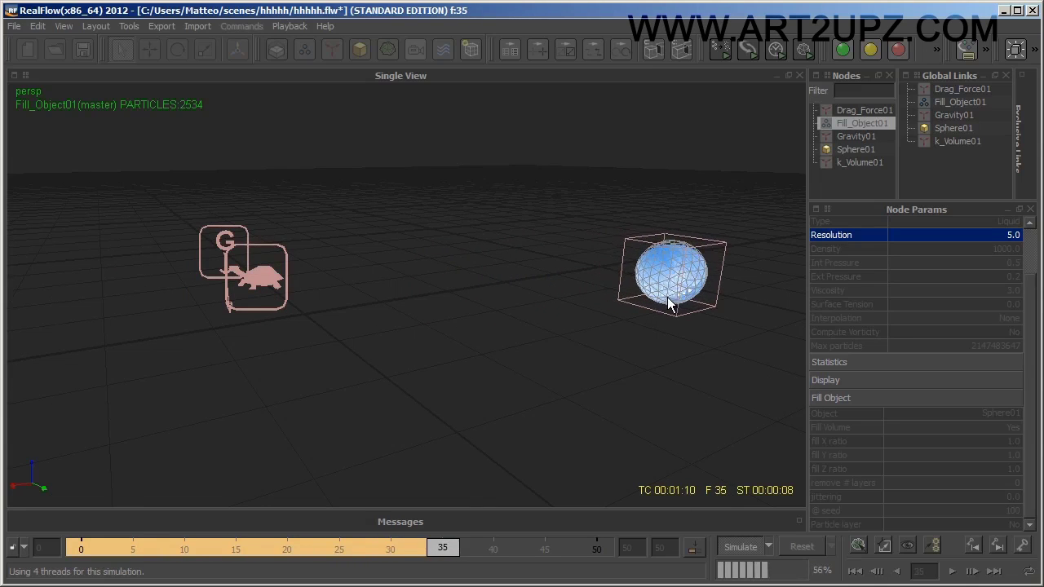
- Change the sphere object's display to Bounding Box so its particles can be seen clearly
left_click_drag(646, 393, 387, 381, "alt")
left_click(414, 323)
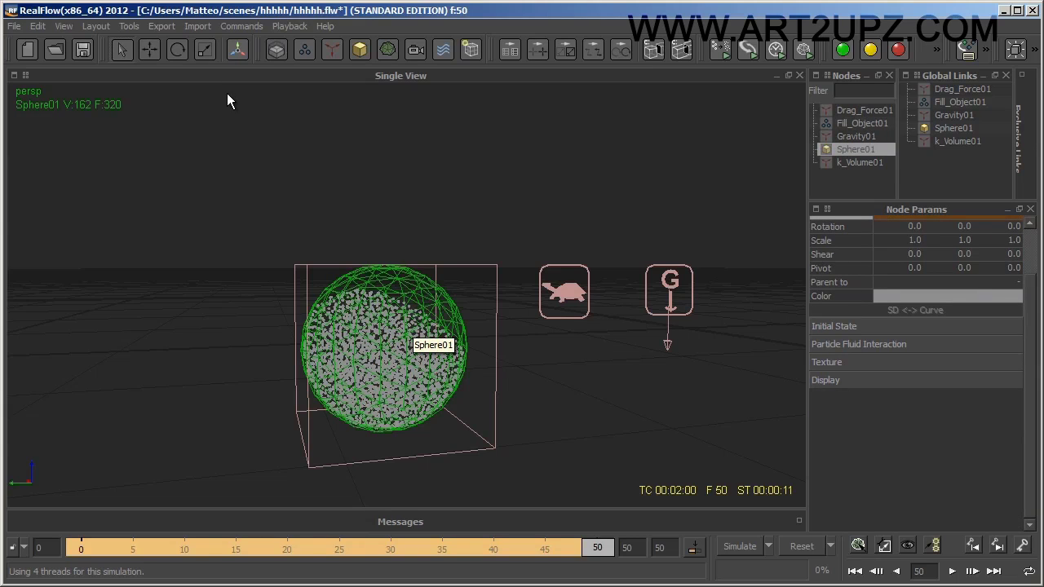
left_click(184, 27)
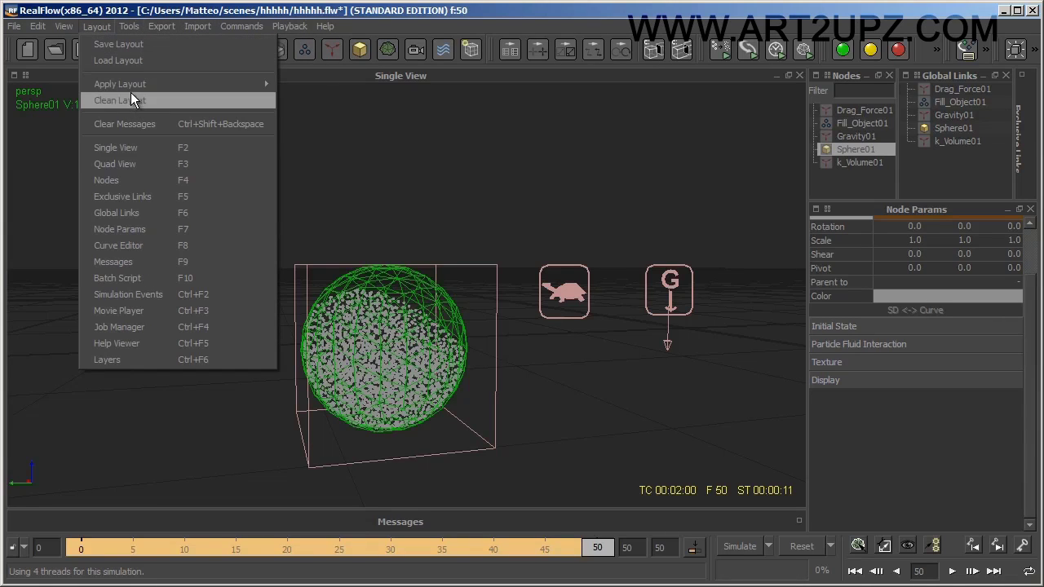
mouse_move(64, 26)
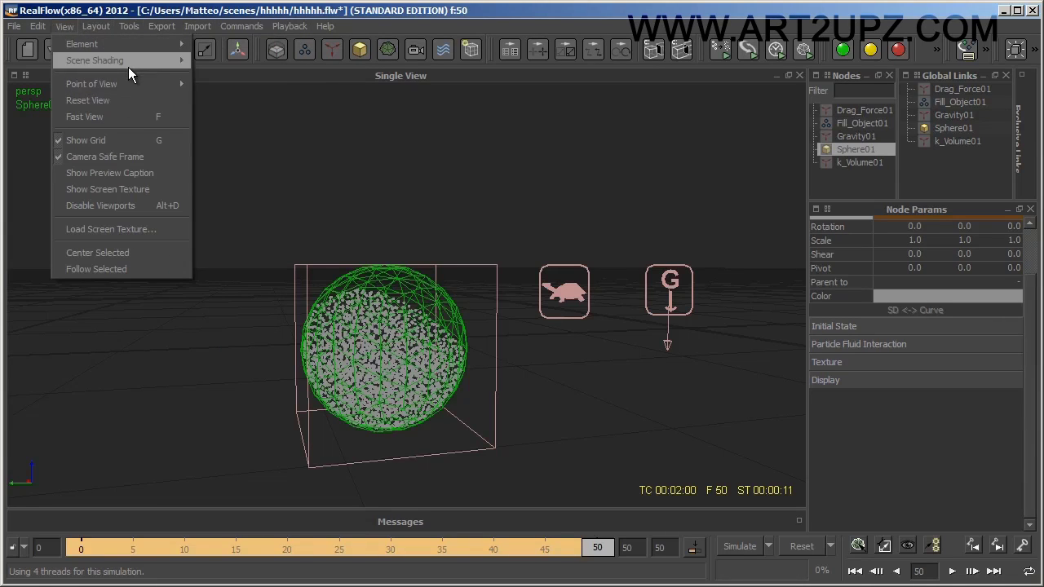
mouse_move(126, 46)
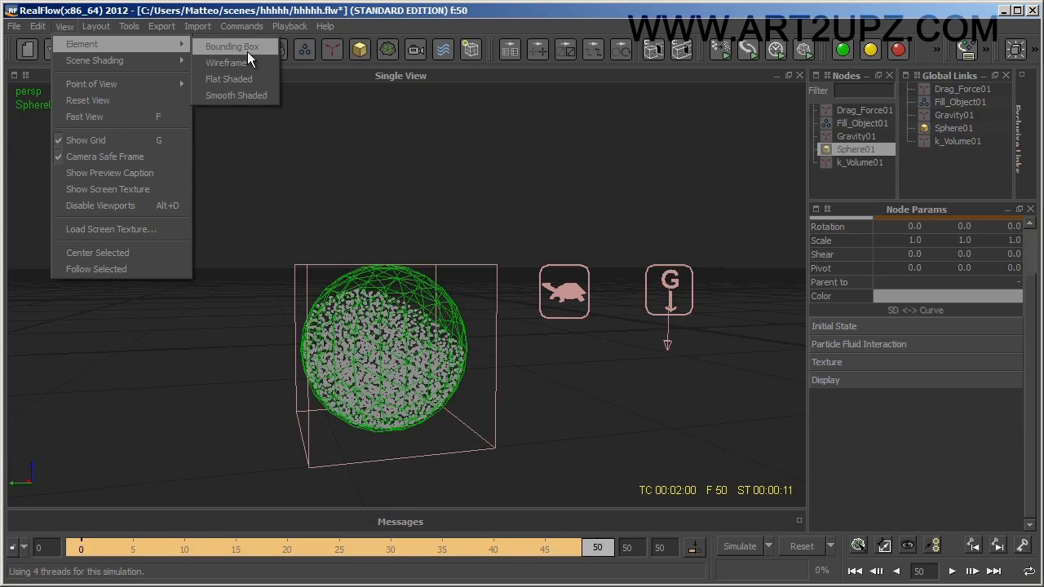
left_click(248, 48)
left_click(564, 420)
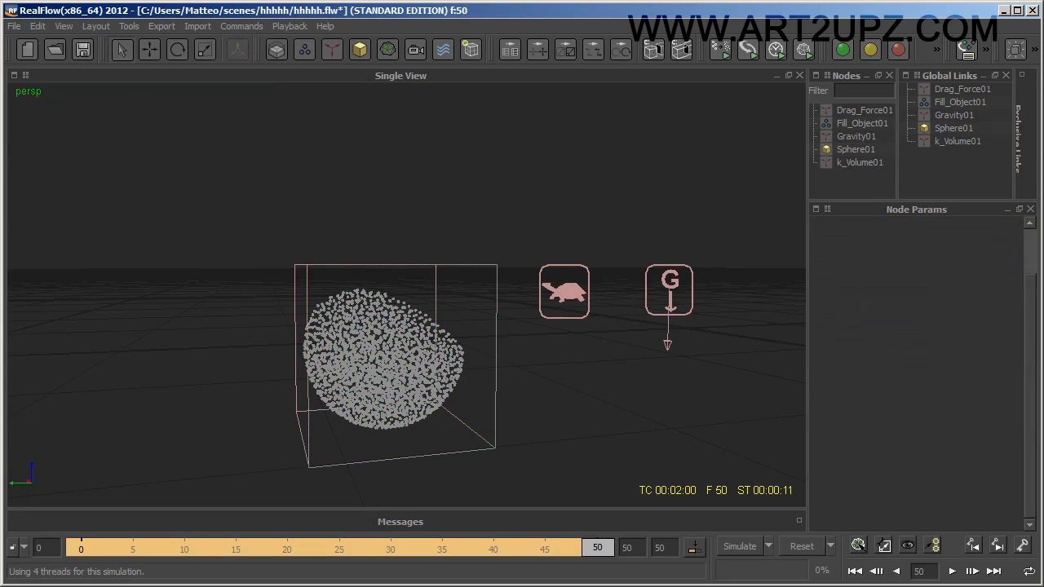
- Play back and scrub the simulated frames, examining the fluid's motion inside the moving sphere from several angles
left_click(855, 571)
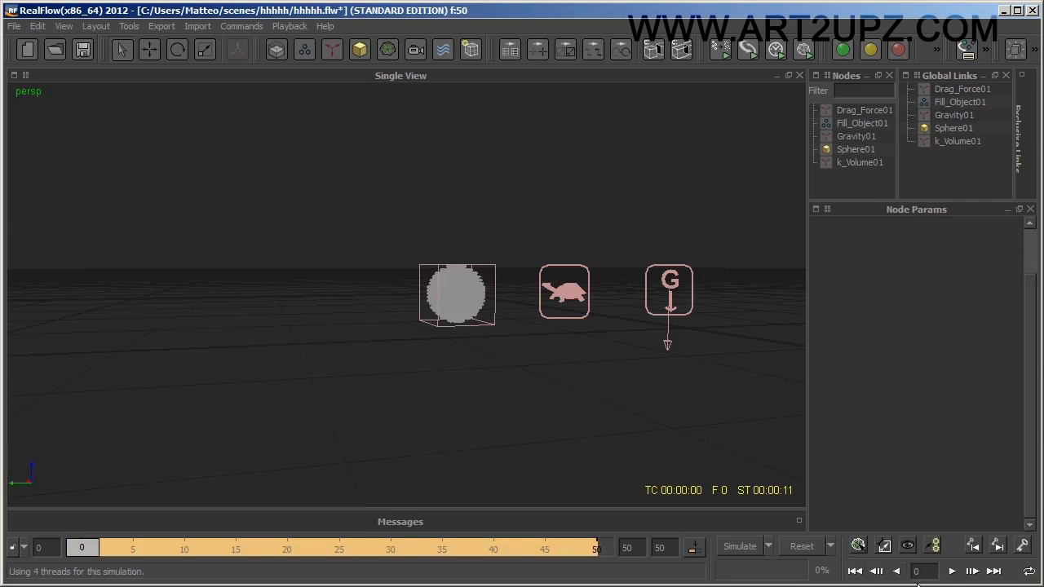
left_click(476, 298)
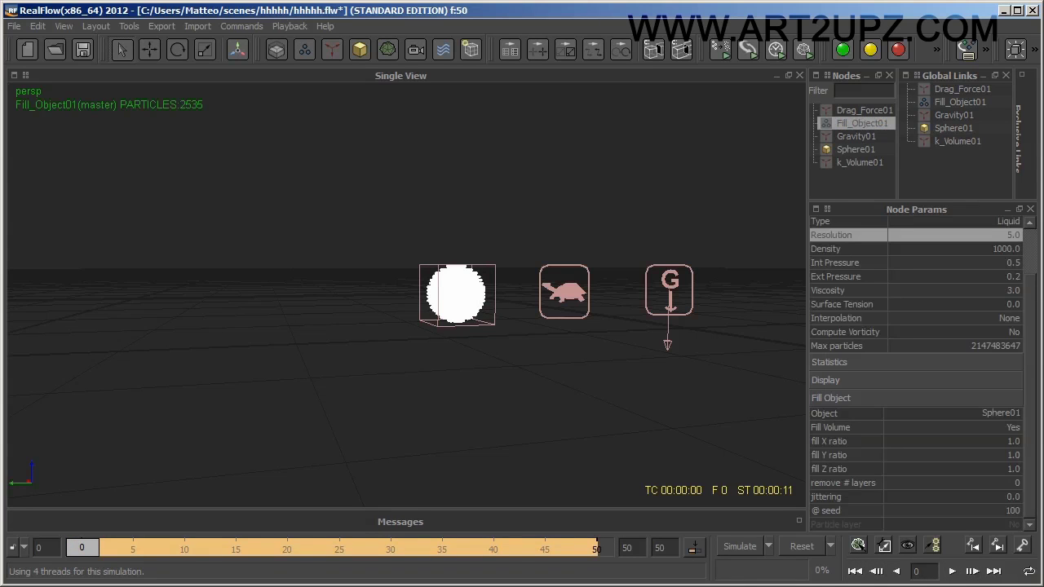
left_click(951, 571)
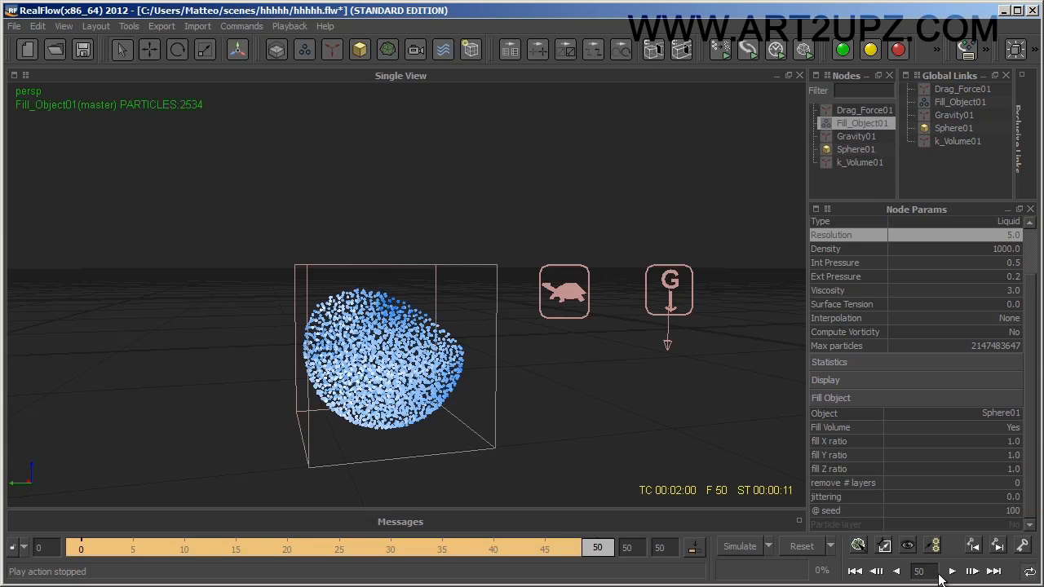
left_click(876, 572)
left_click(952, 571)
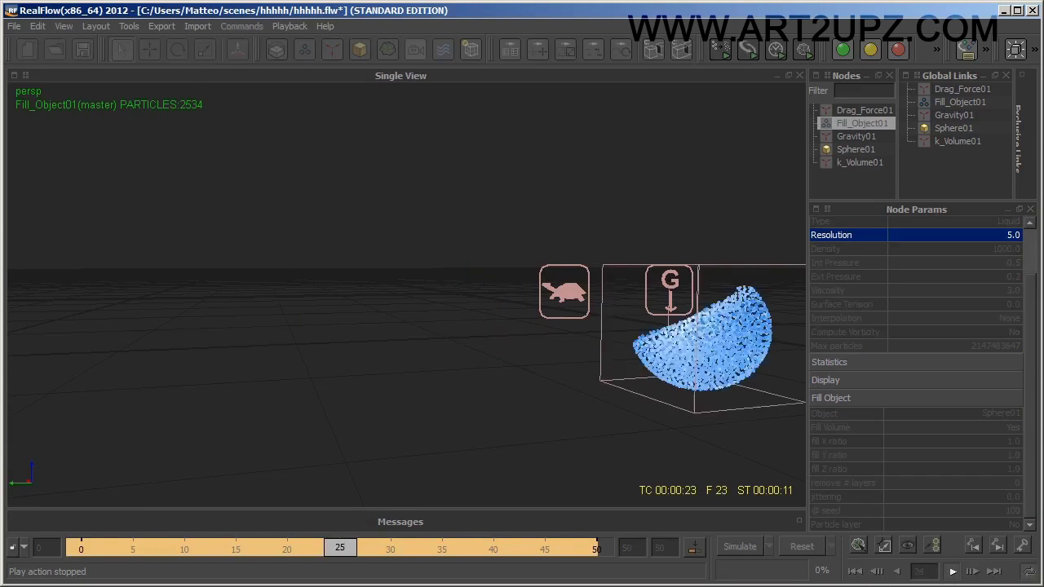
left_click_drag(734, 445, 531, 433, "alt")
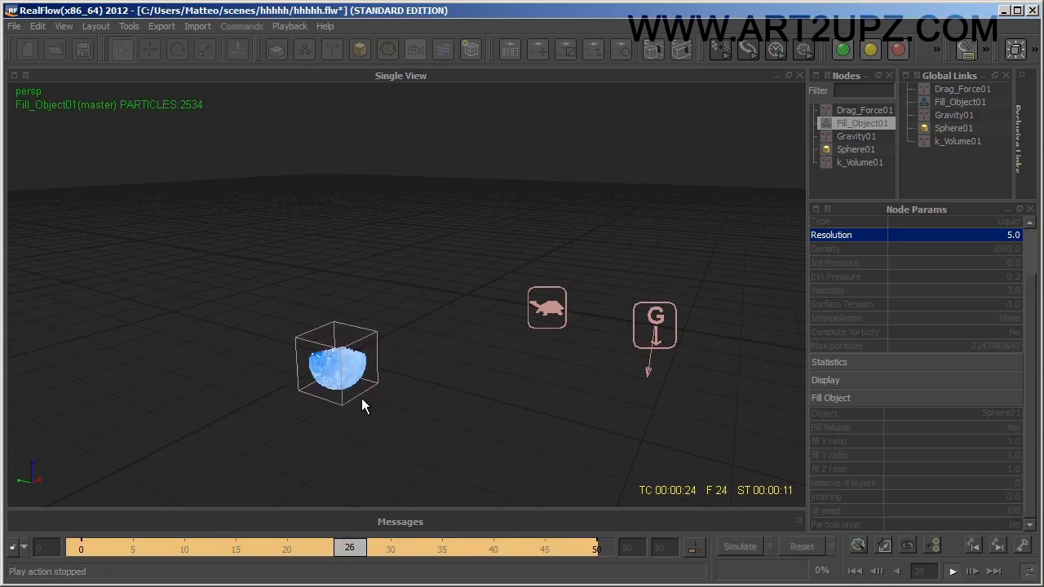
left_click(951, 571)
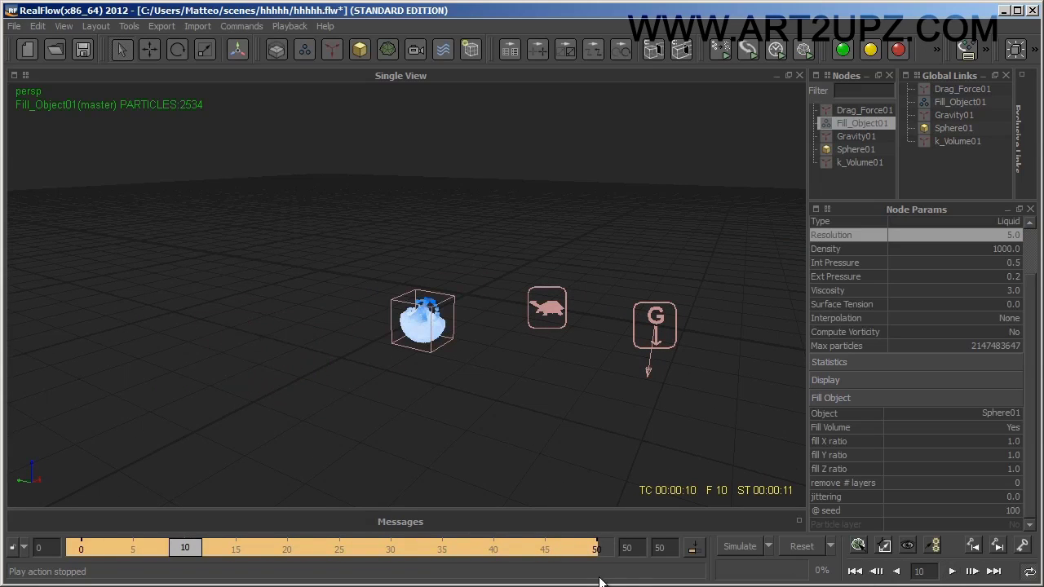
mouse_move(185, 547)
left_mouse_down()
mouse_move(617, 527)
mouse_move(145, 520)
mouse_move(328, 522)
left_mouse_up()
left_click_drag(299, 453, 652, 344, "alt")
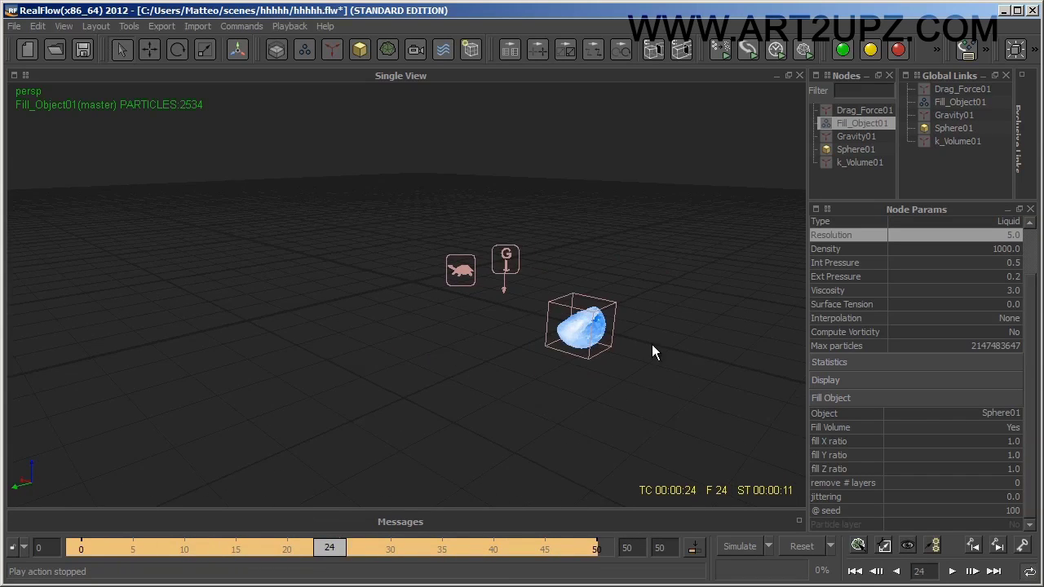
- Add a Sphere particle emitter with speed 0.0 and Fill sphere set to Yes
left_click(331, 51)
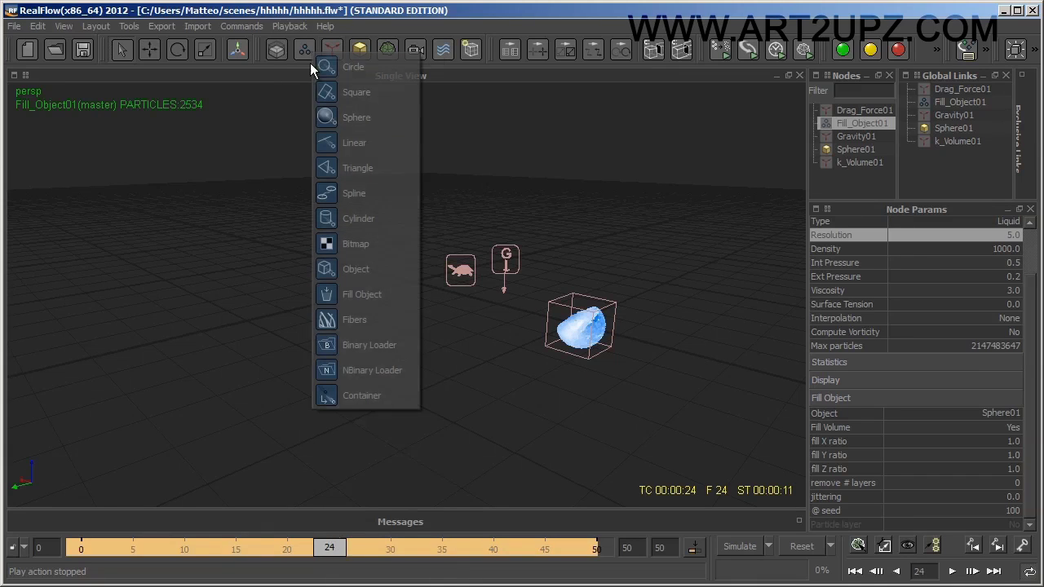
left_click(351, 117)
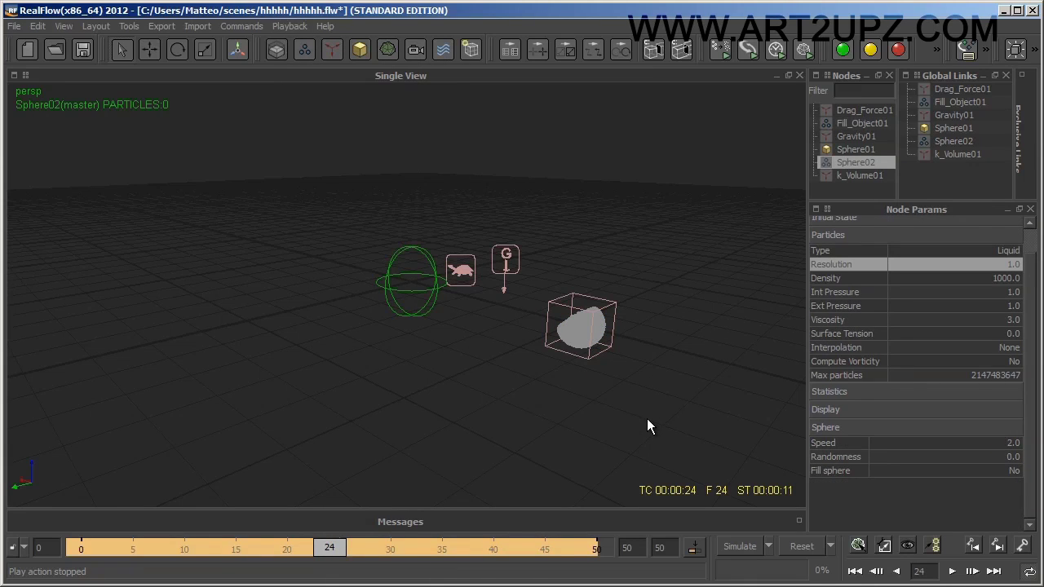
left_click(1015, 471)
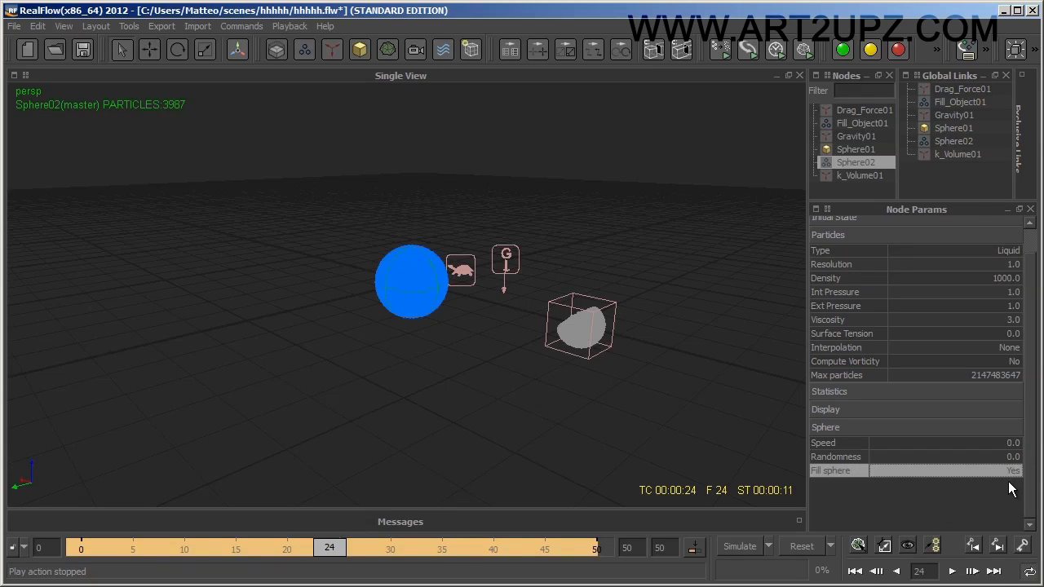
- Return to frame 0, move the sphere emitter to about 3.08 on the Y axis, and scrub the timeline to check its placement
left_click_drag(334, 560, 48, 558)
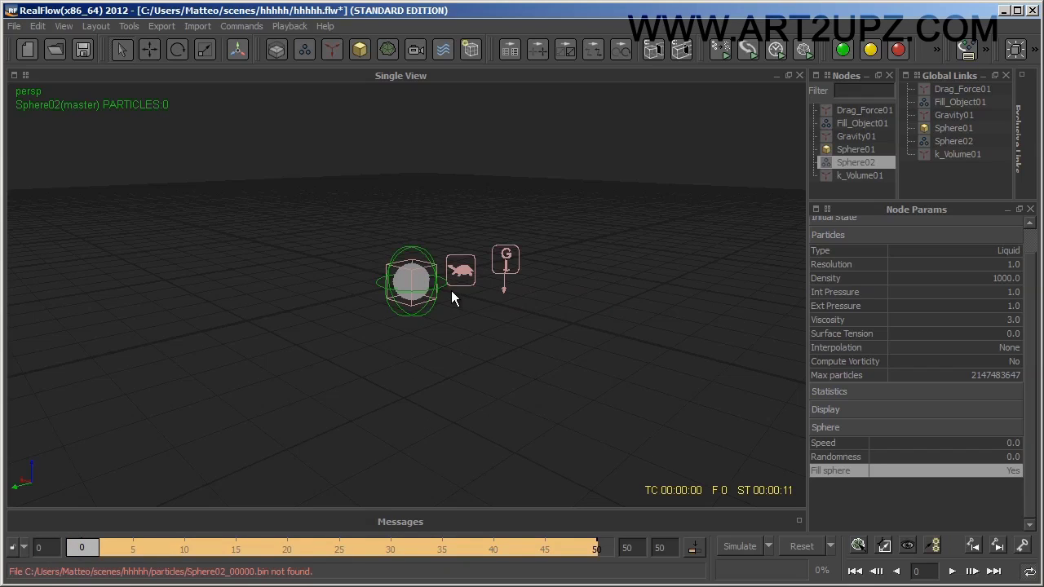
key("w")
left_click_drag(372, 292, 271, 311)
left_click_drag(68, 553, 249, 559)
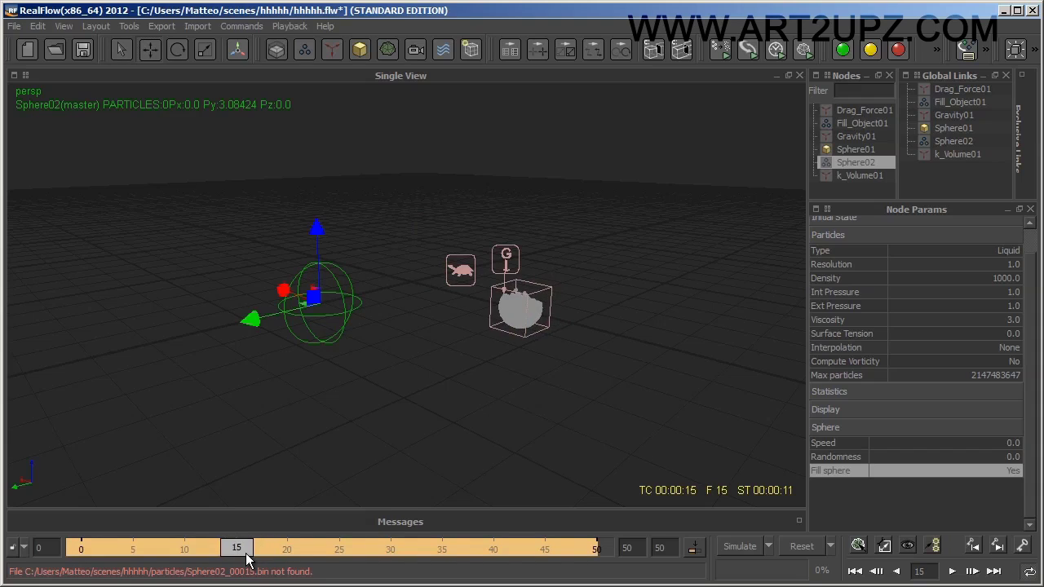
- Return to frame 0 and switch the Fill Object emitter to cache mode
key("Home")
left_click(409, 276)
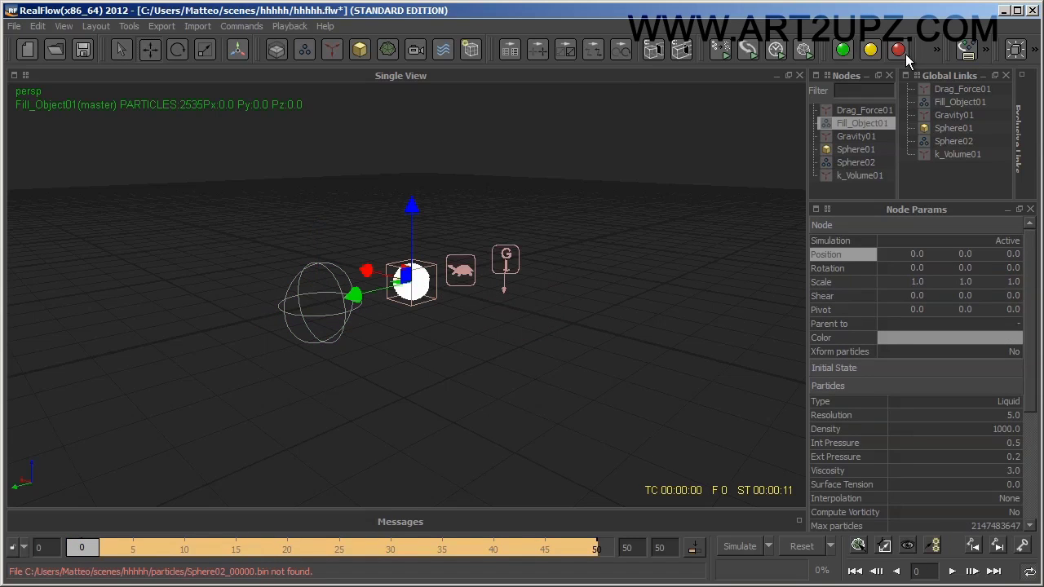
left_click(664, 283)
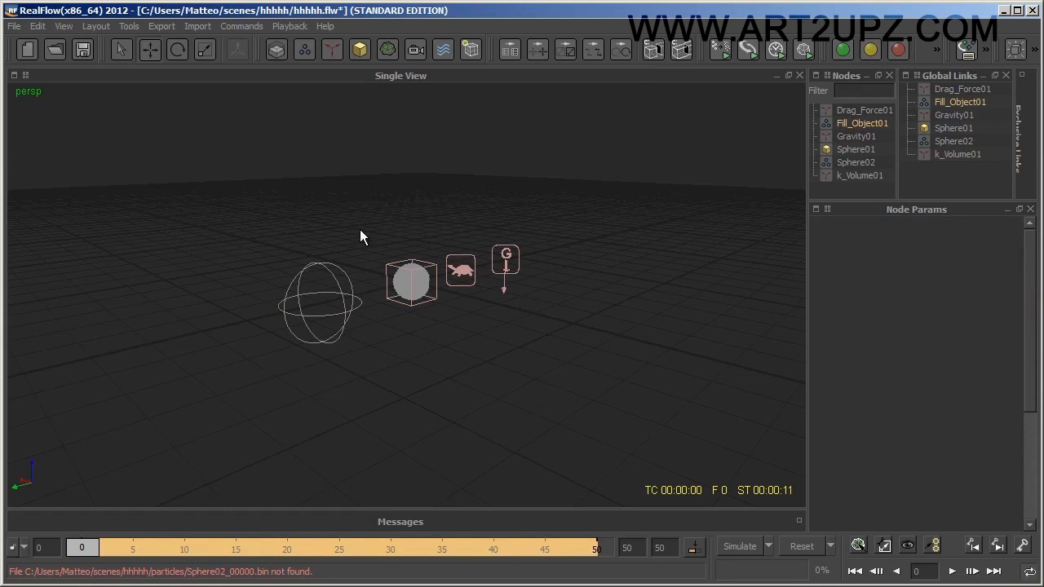
- Set the sphere emitter's particle resolution to 5.0
left_click(349, 275)
scroll(1011, 399, "down", 3)
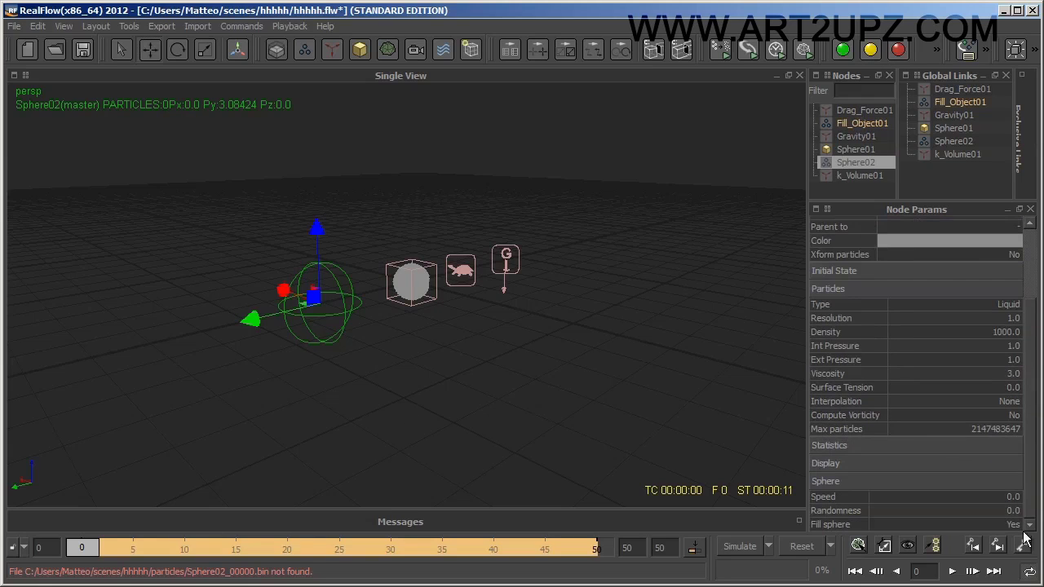
double_click(1014, 318)
type("5")
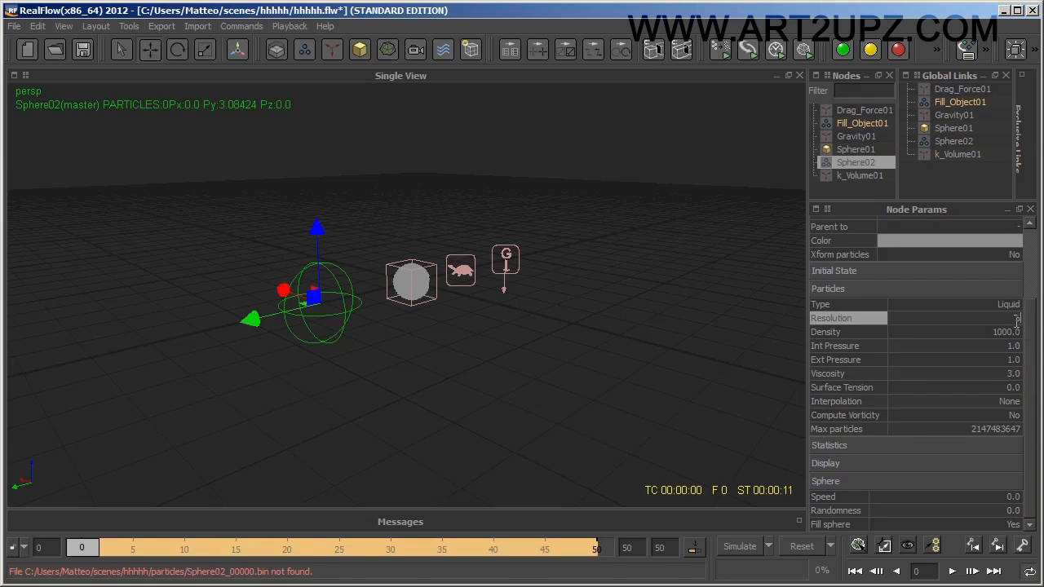
key("Return")
double_click(1013, 346)
type("0")
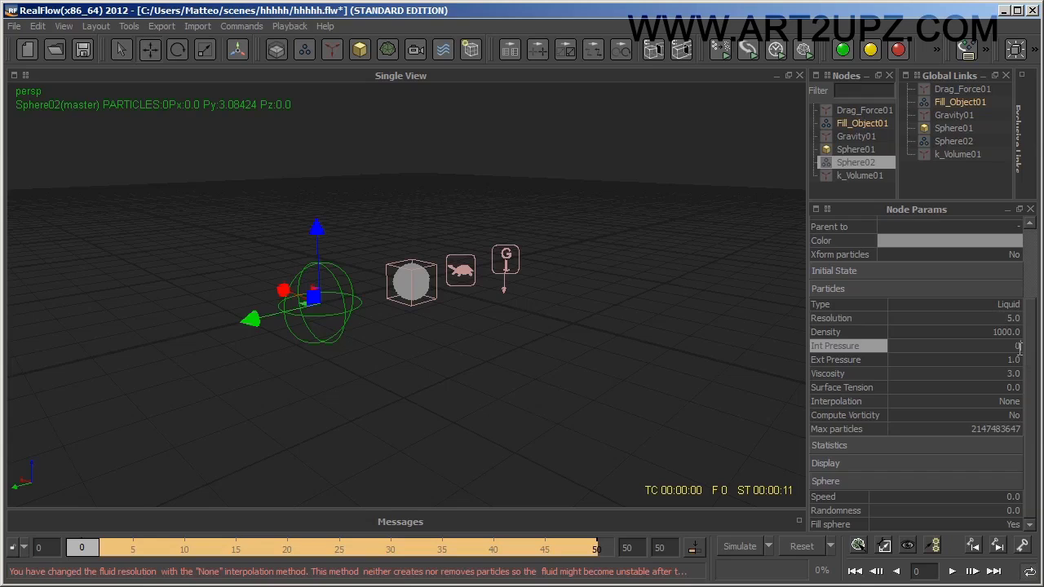
key("Return")
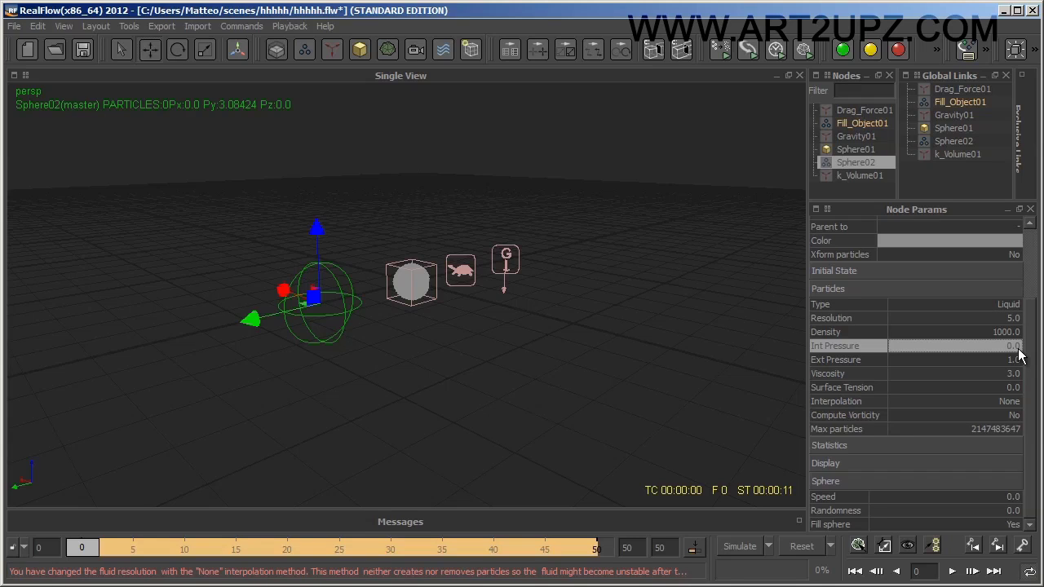
- Set the sphere emitter's internal and external pressure both to 0.5
double_click(1019, 348)
type("0.5")
key("Return")
double_click(1015, 361)
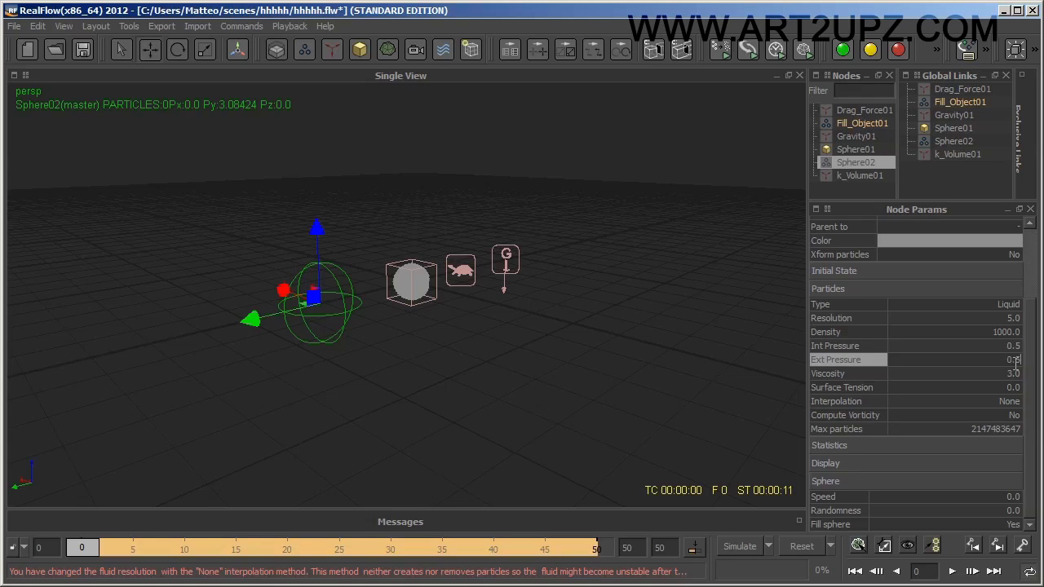
type("0.5")
key("Return")
- Keep the sphere emitter's speed at 0.0 and simulate from frame 0, overwriting the cached data
double_click(1011, 498)
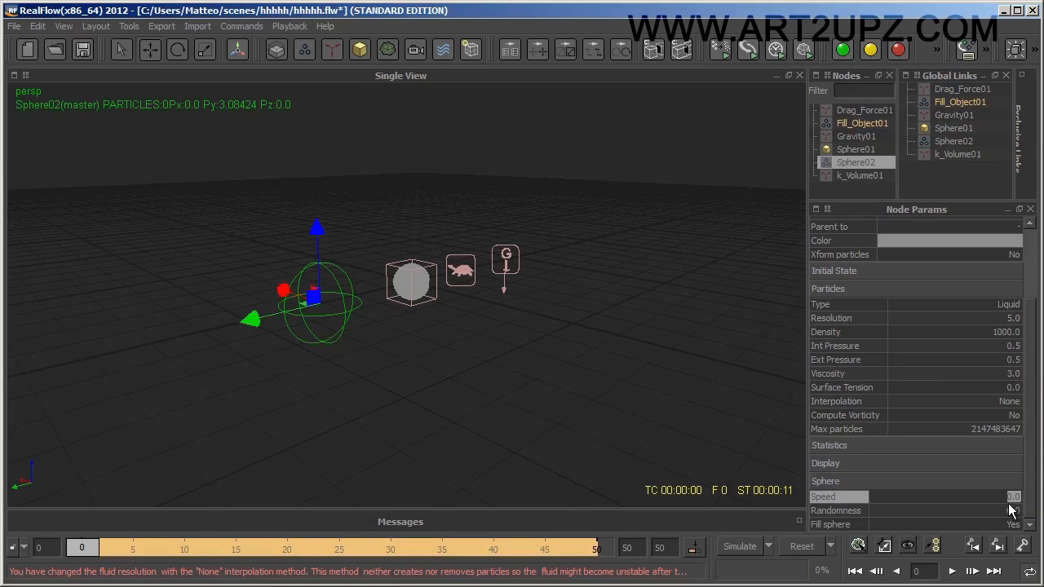
key("Return")
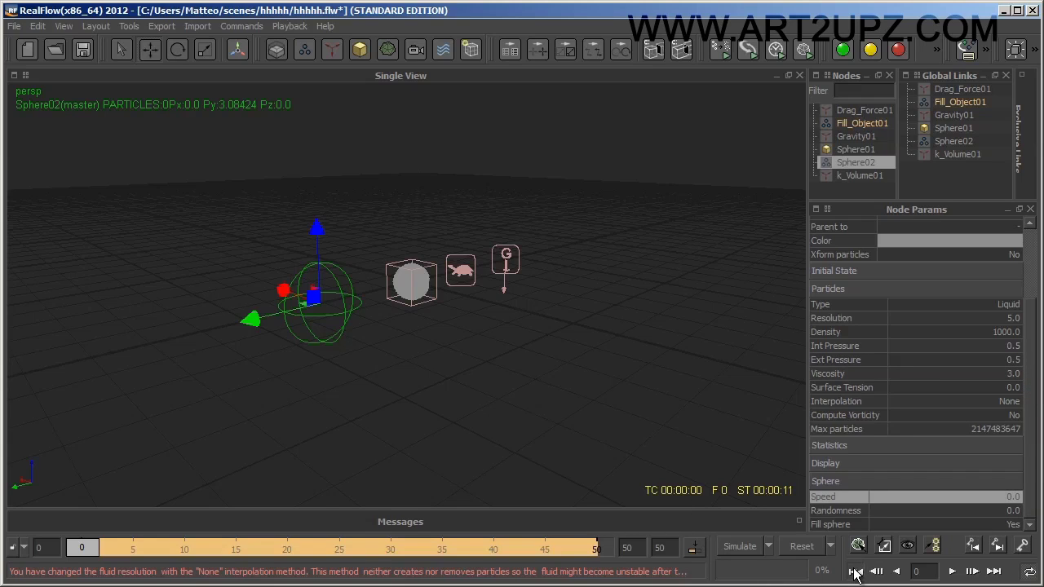
left_click(749, 549)
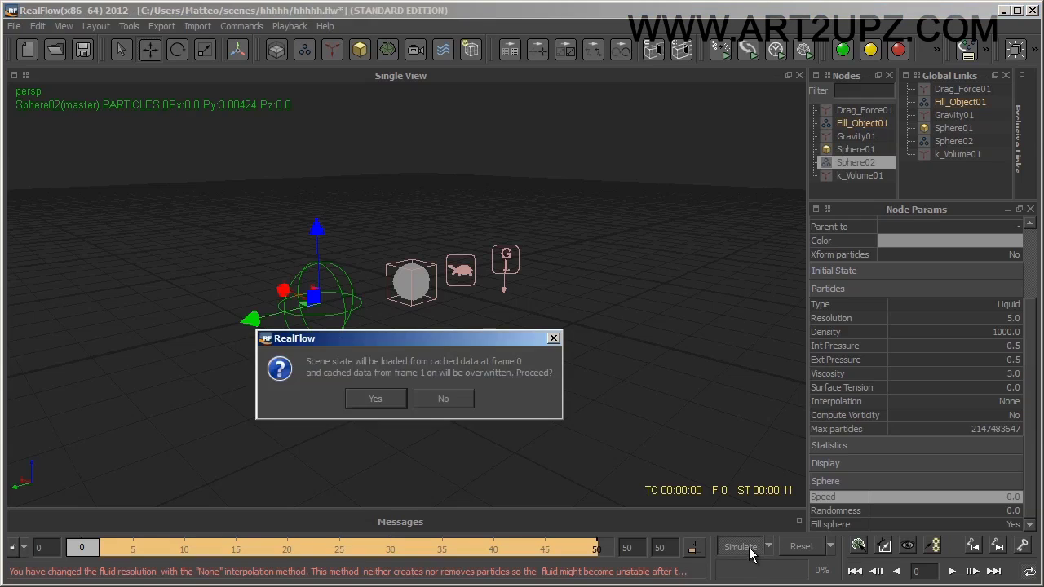
left_click(396, 400)
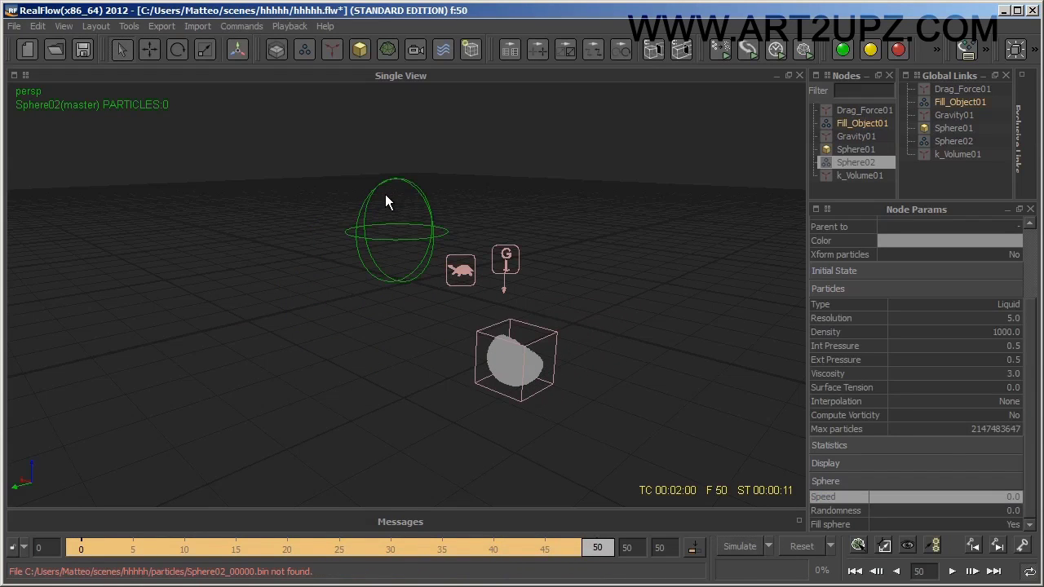
- Return to frame 0, reapply Fill sphere as Yes on the sphere emitter, and simulate over the cached data again
double_click(1010, 497)
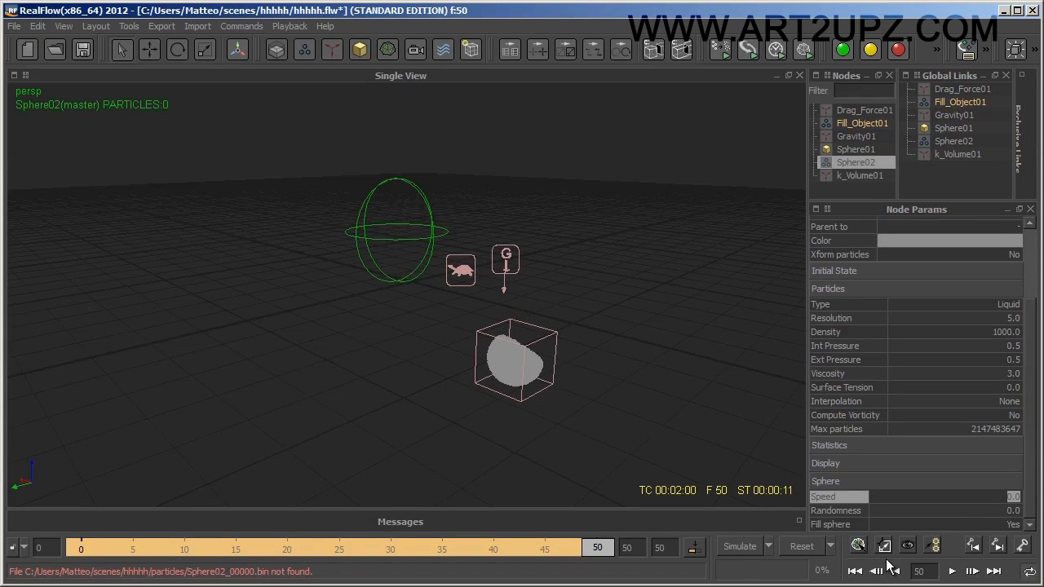
left_click(855, 571)
double_click(1011, 525)
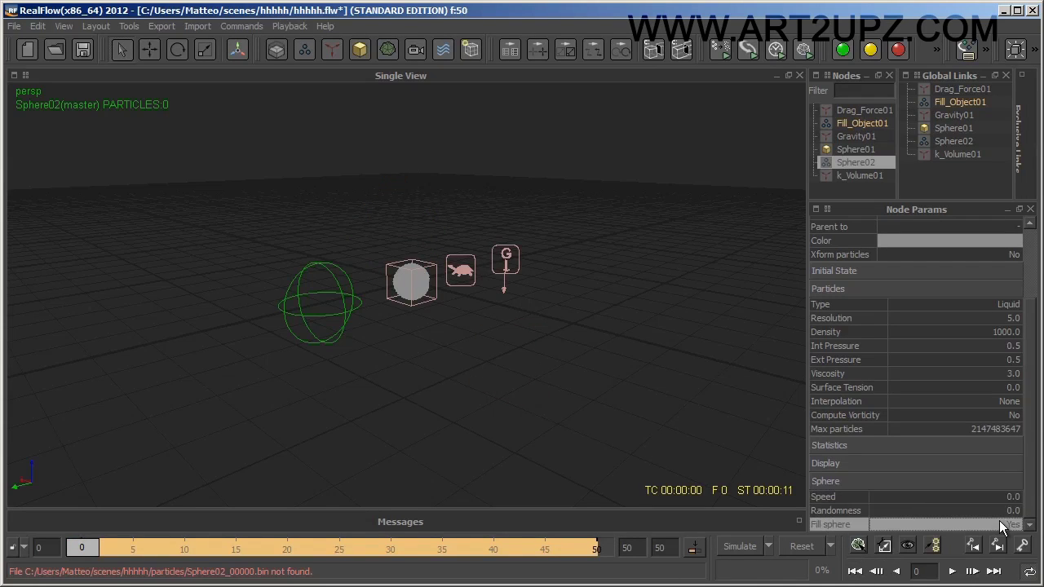
left_click(1010, 529)
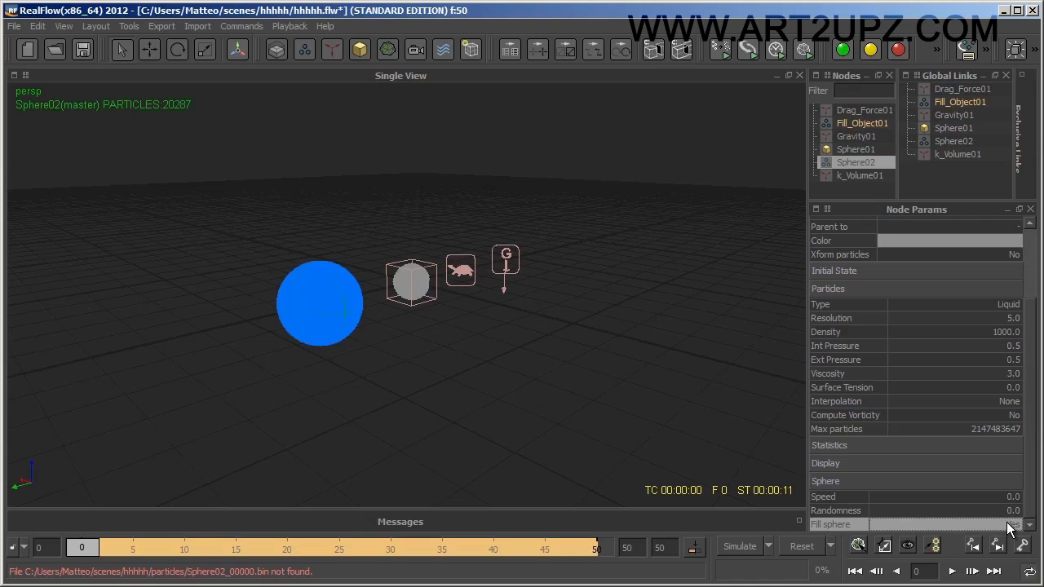
left_click(749, 554)
left_click(380, 397)
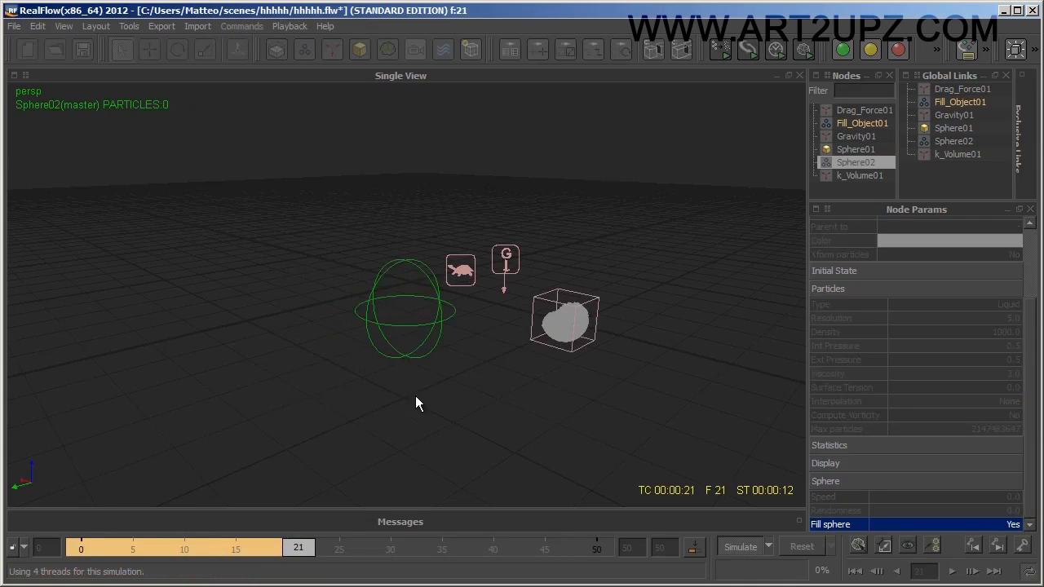
- Set the sphere emitter's speed to 0.1 and start a simulation from frame 0, declining to overwrite the cached data
double_click(1014, 497)
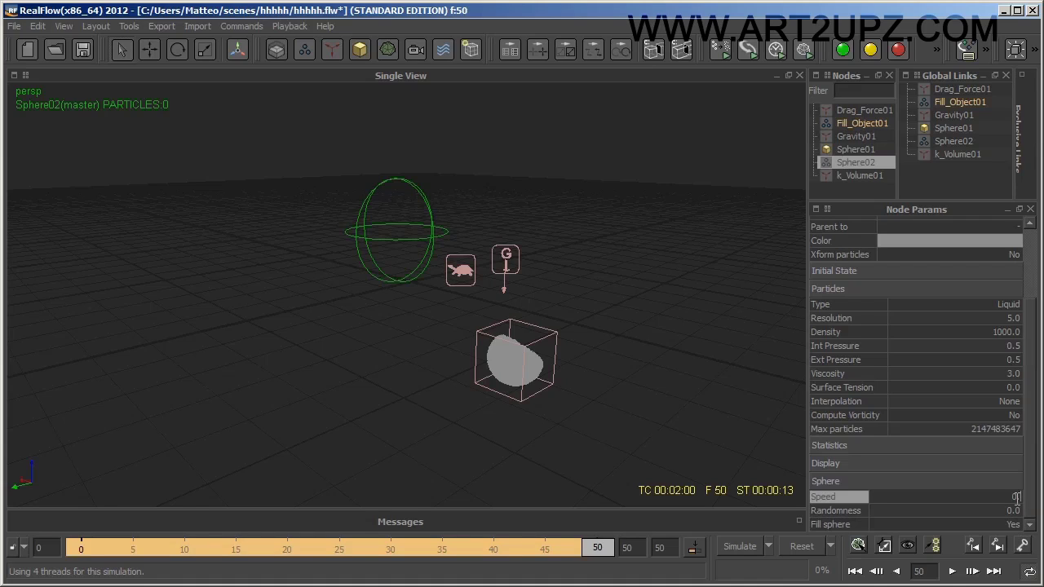
type("0.1")
key("Return")
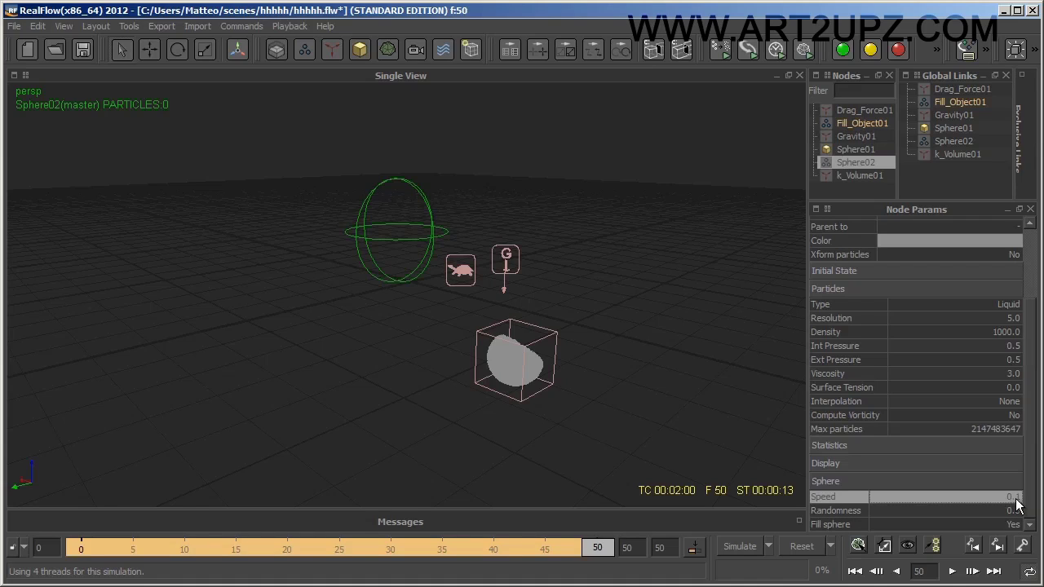
left_click(854, 571)
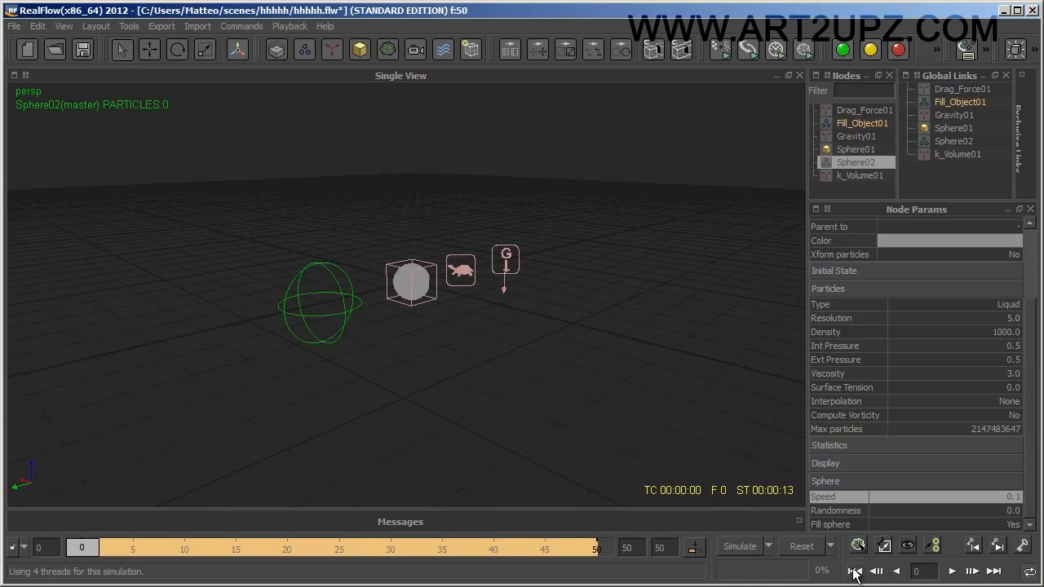
left_click(737, 546)
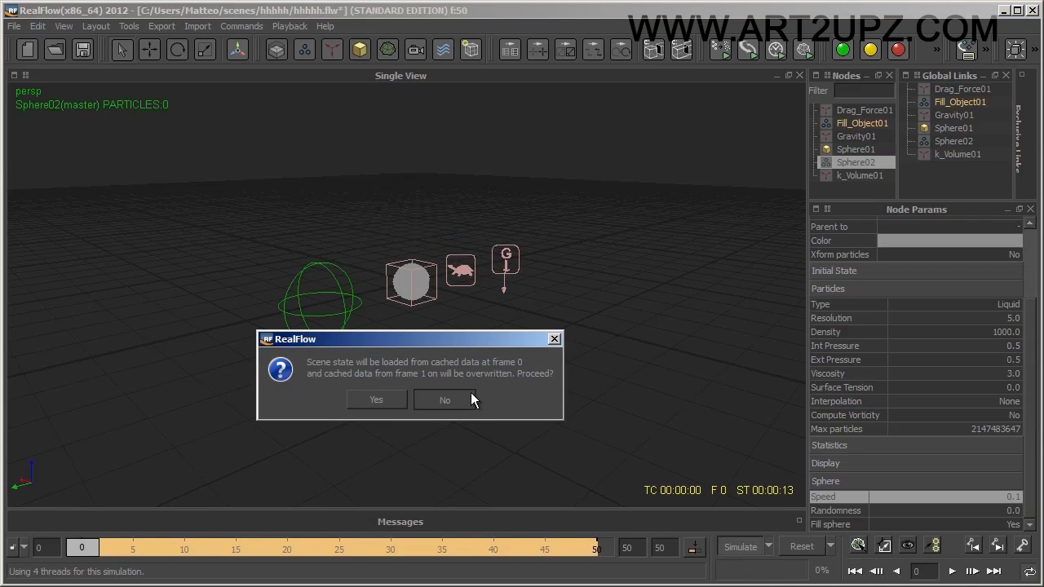
left_click(443, 399)
- Refill the sphere emitter with particles, set its speed to 0.1, and simulate from frame 0 over the cached data
left_click(988, 522)
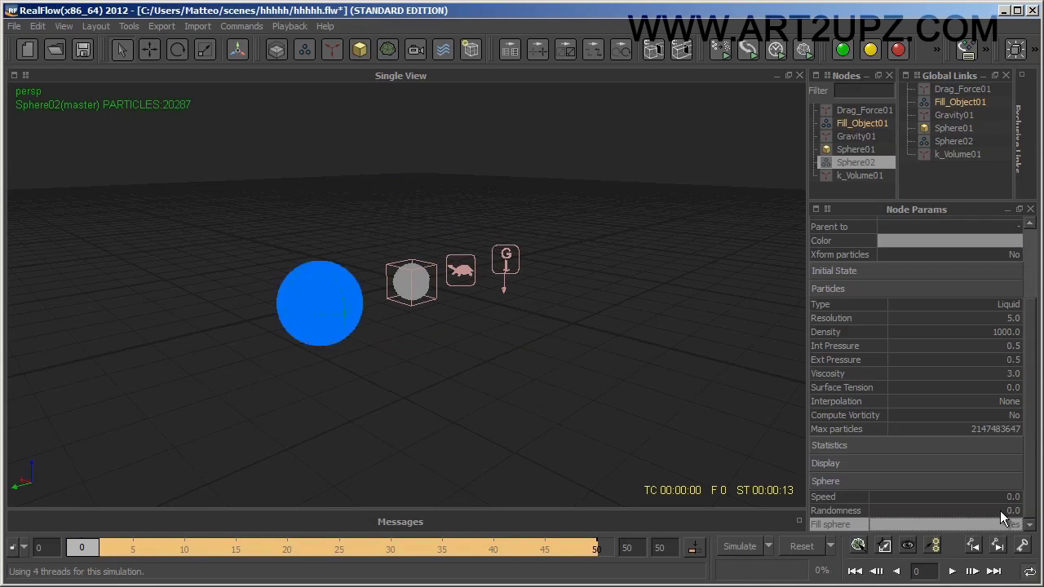
double_click(1005, 496)
type("1")
key("Return")
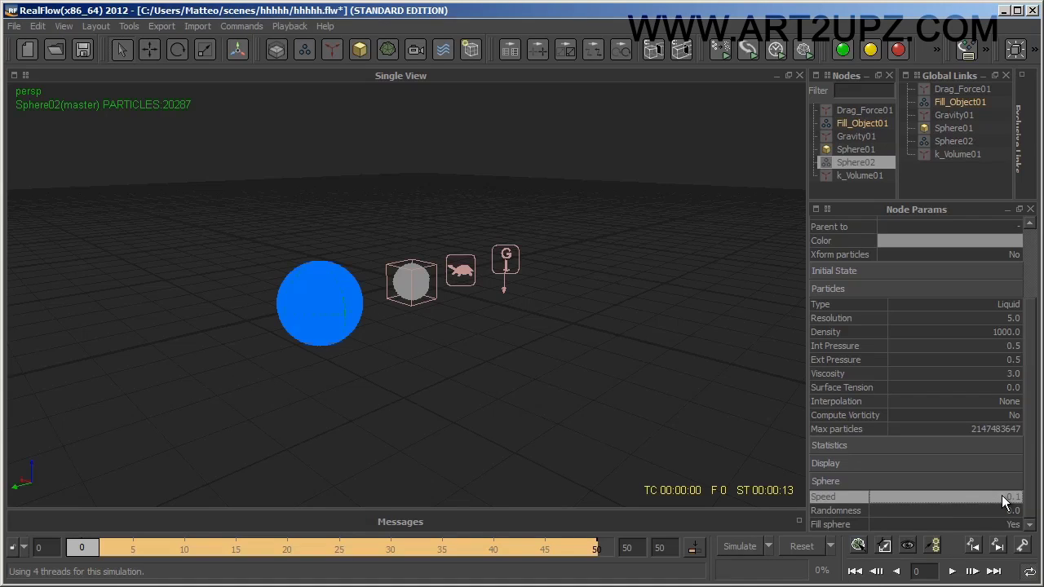
left_click(733, 546)
left_click(395, 404)
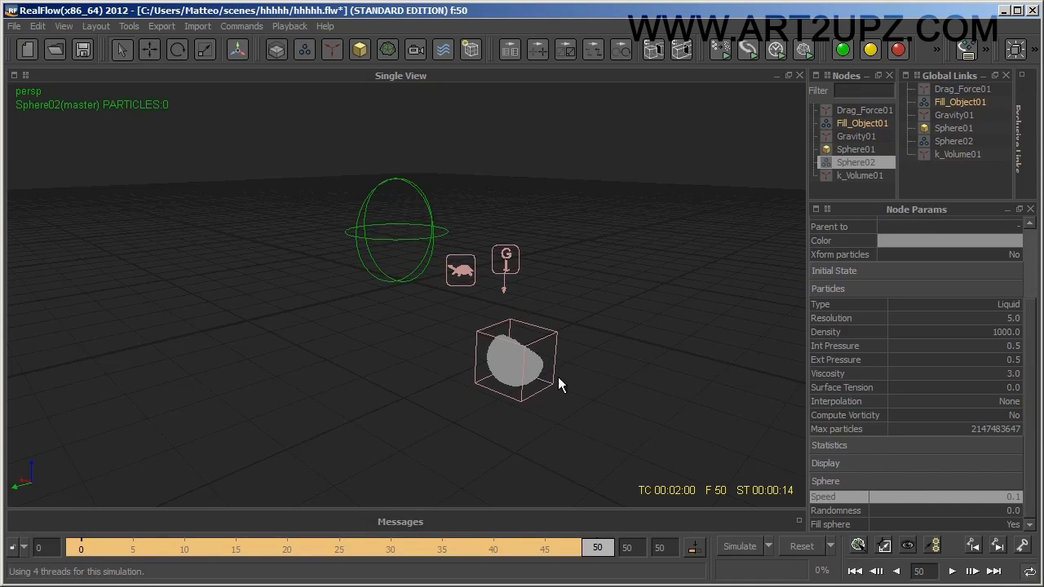
- Delete the sphere emitter from the scene, keeping the Fill Object emitter
left_click(493, 359)
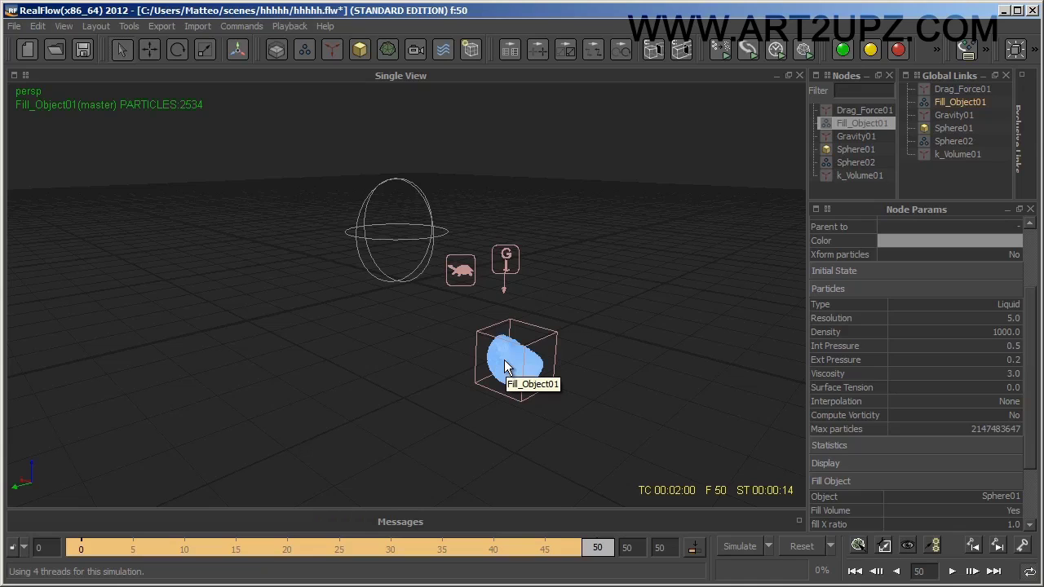
left_click(417, 233)
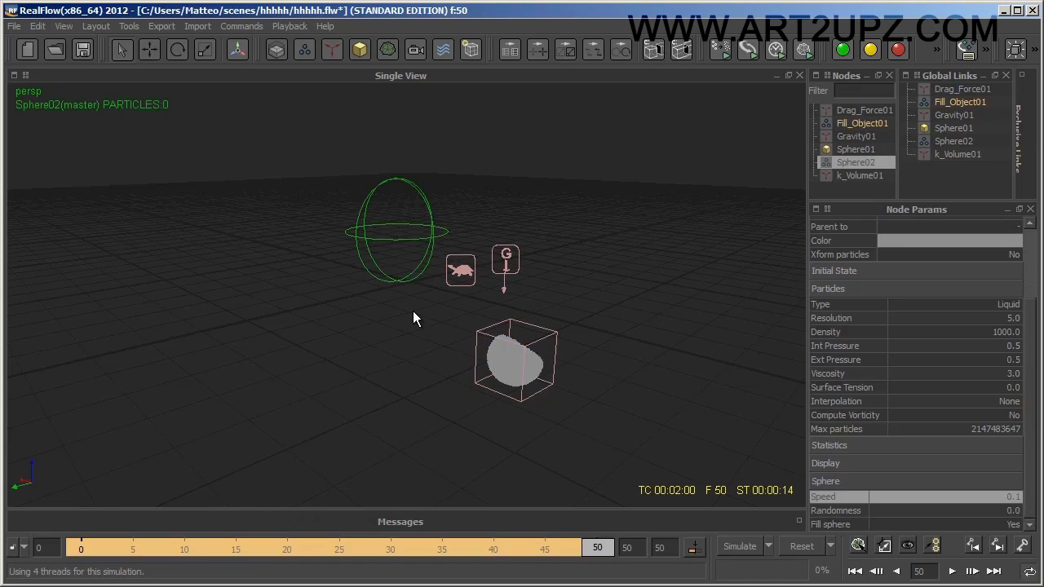
key("Delete")
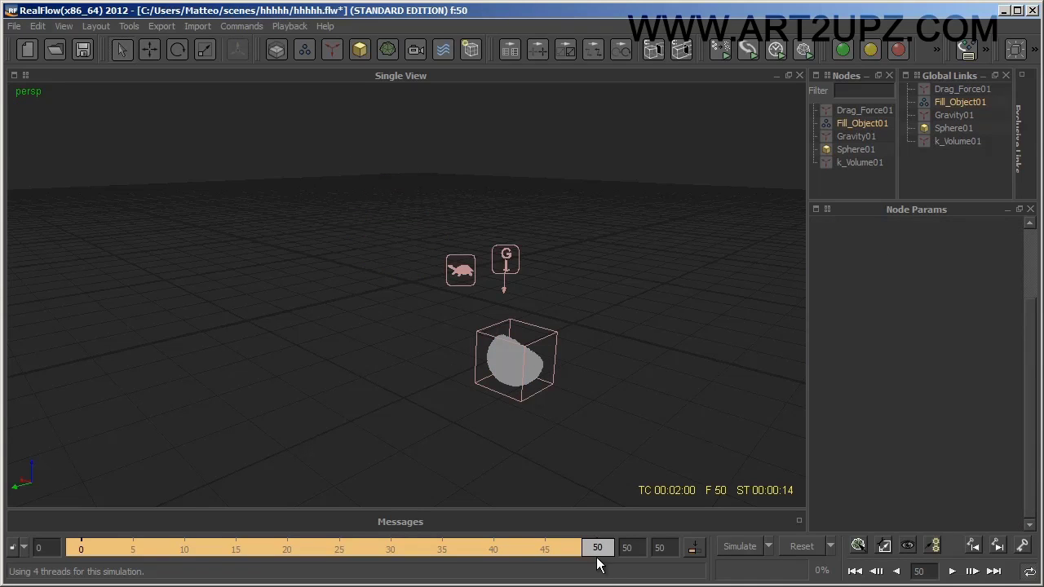
- Scrub back to frame 13, select the Fill Object emitter, and play back its cached fluid in a close-up view
left_click_drag(598, 563, 220, 552)
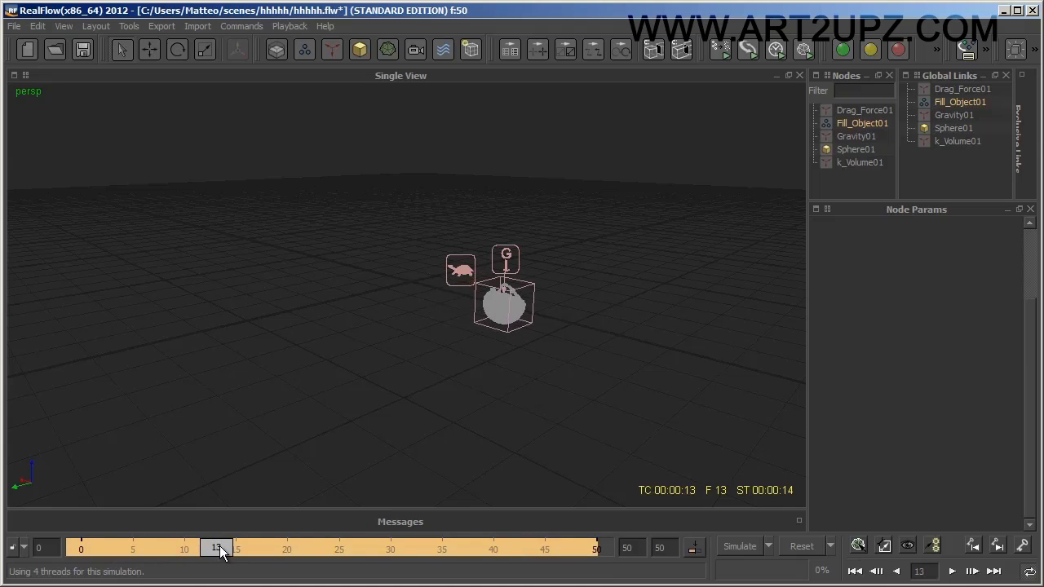
left_click(480, 327)
left_click_drag(480, 327, 332, 337, "alt")
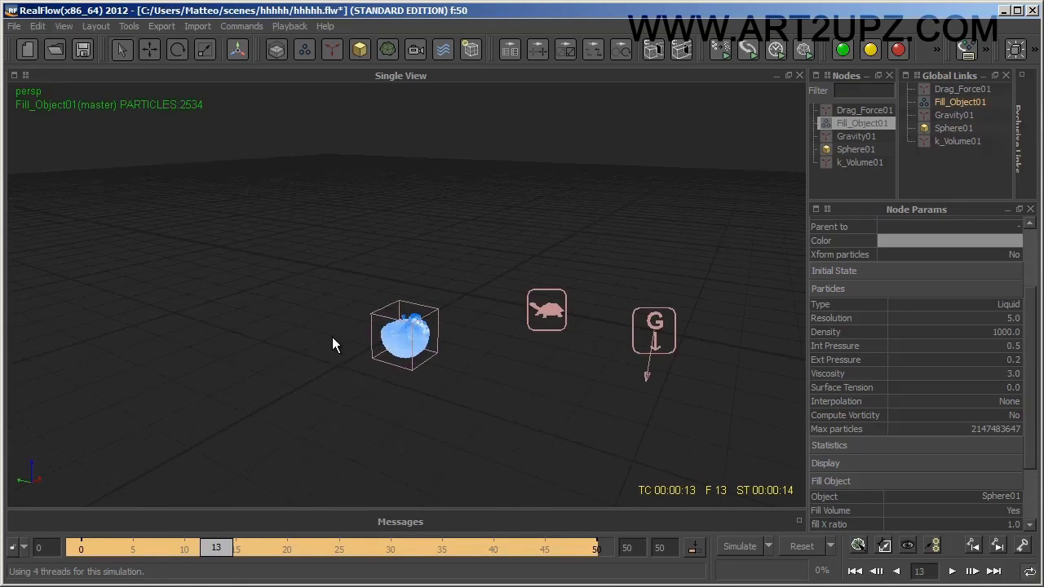
scroll(352, 346, "up", 3)
middle_click_drag(352, 346, 330, 281, "alt")
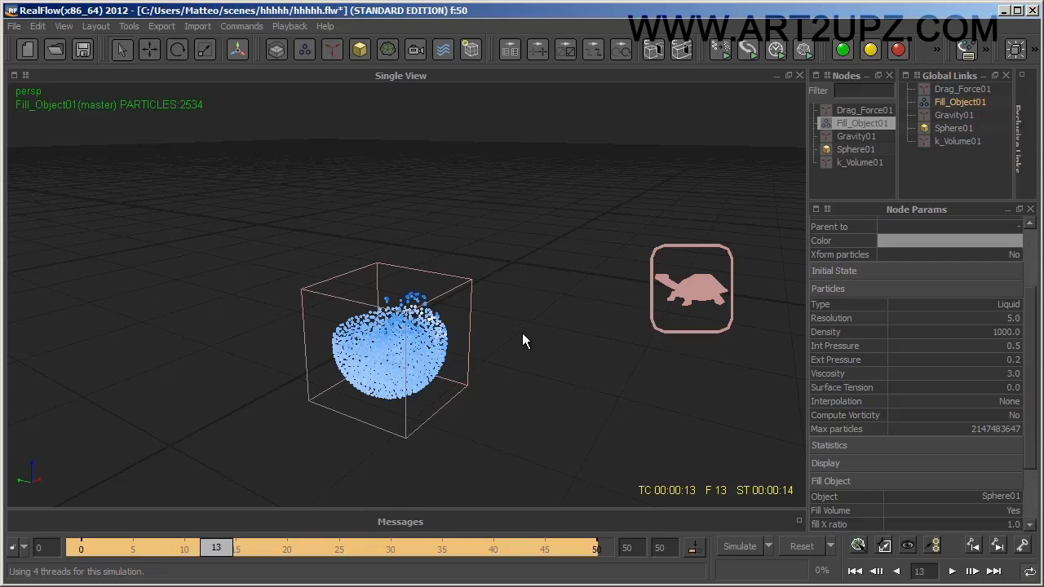
left_click(952, 571)
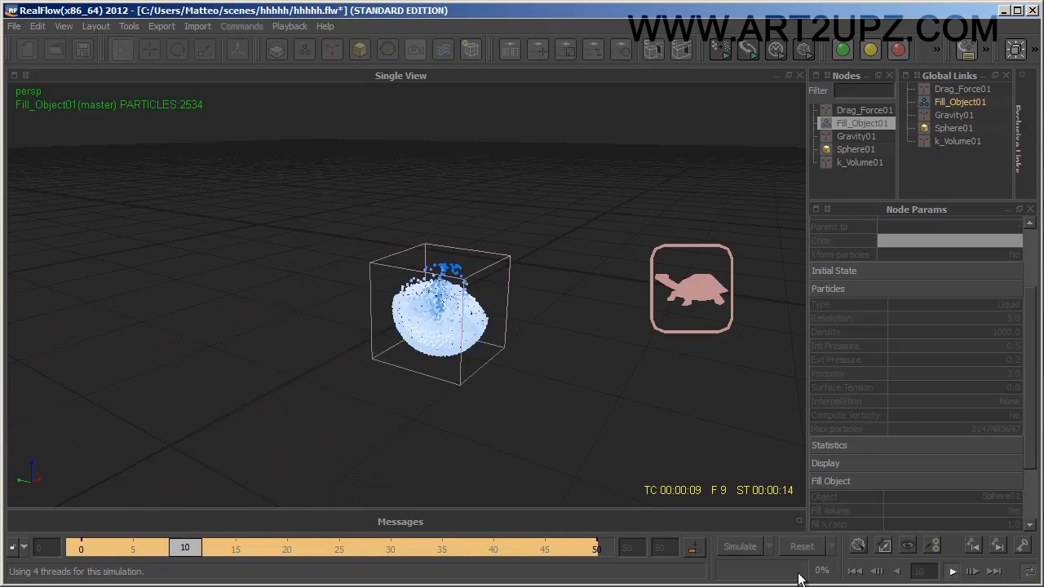